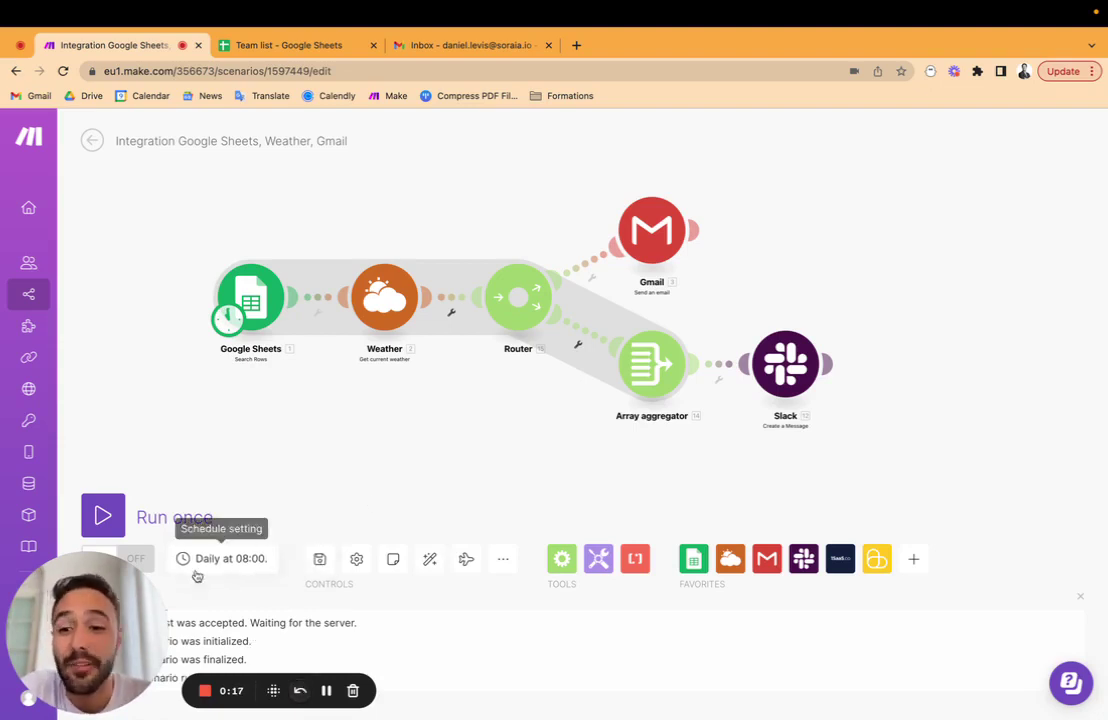
# Save the scenario and run it once
pyautogui.click(319, 558)
pyautogui.click(103, 515)
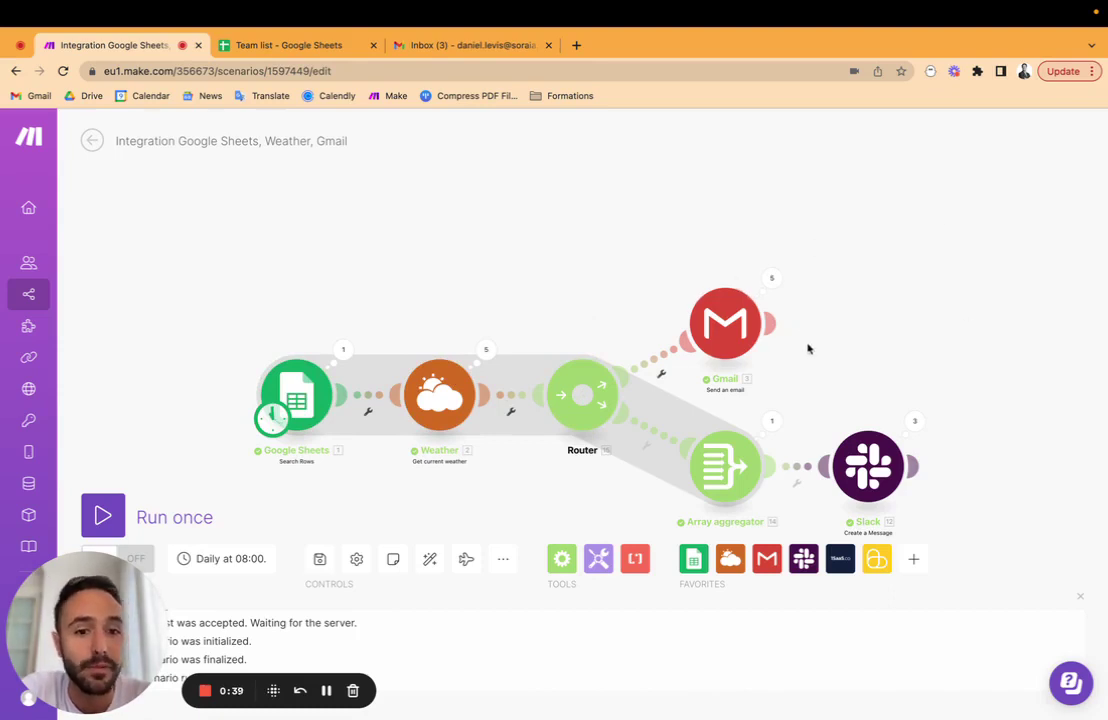
pyautogui.scroll(-2, 809, 349)
pyautogui.moveTo(809, 349); pyautogui.dragTo(789, 284)
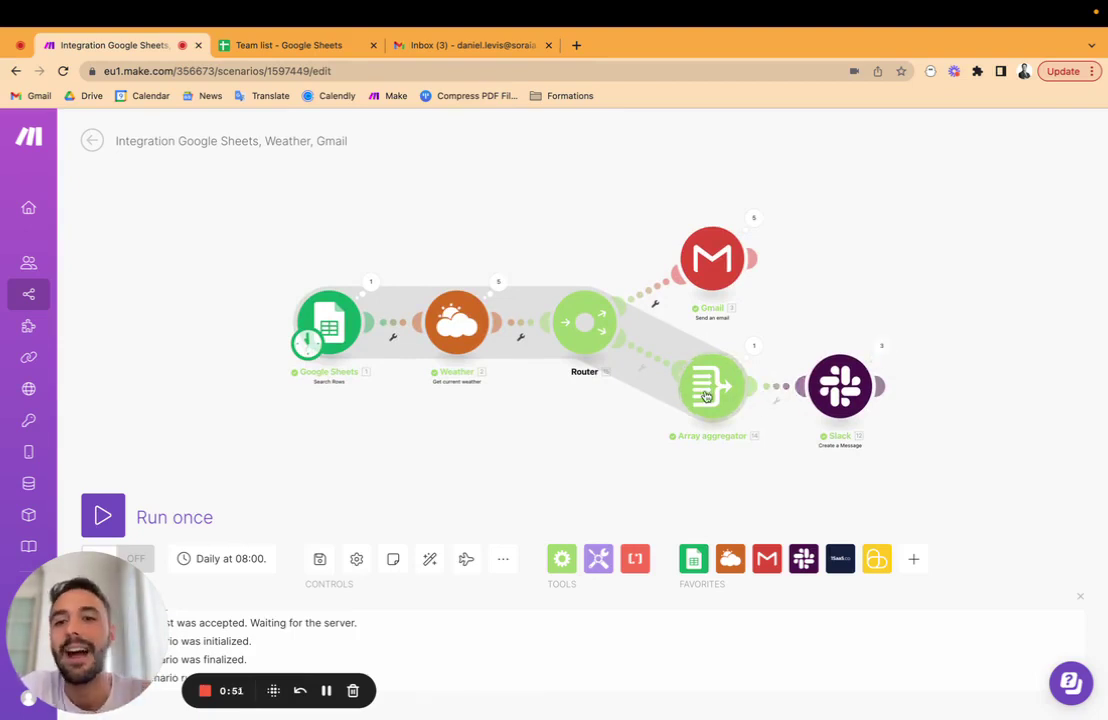
# Switch to the Team list spreadsheet in Google Sheets and examine the members' cities and email addresses
pyautogui.click(334, 45)
pyautogui.moveTo(72, 253); pyautogui.dragTo(218, 284)
pyautogui.click(308, 372)
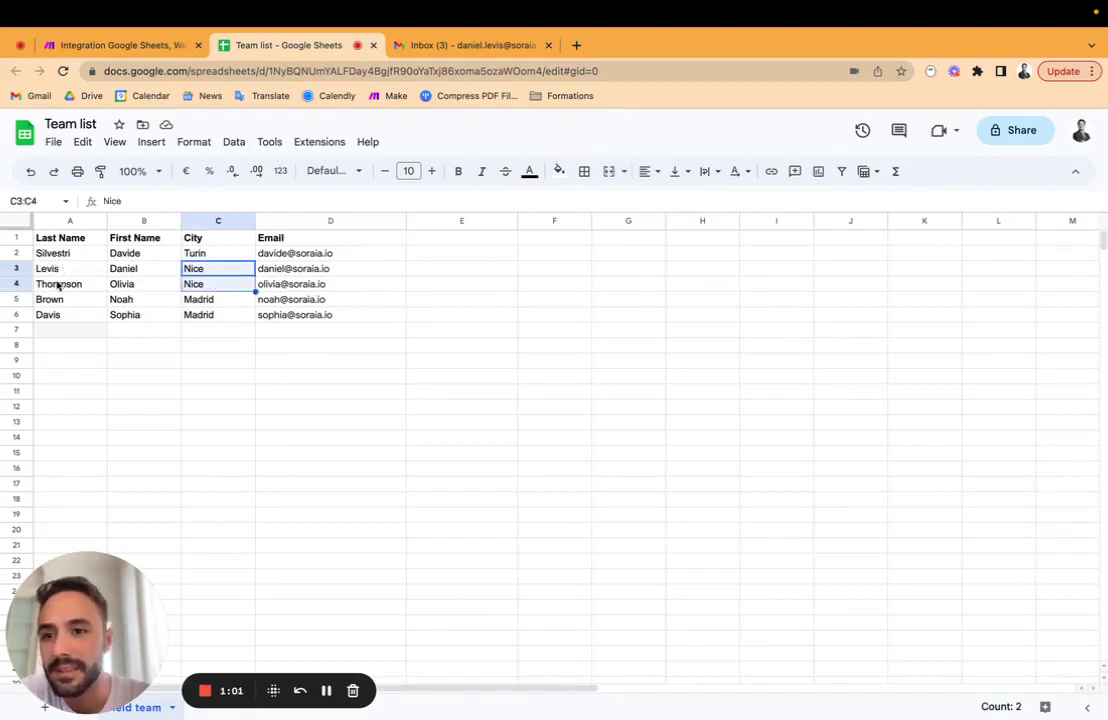
pyautogui.moveTo(212, 300); pyautogui.dragTo(240, 312)
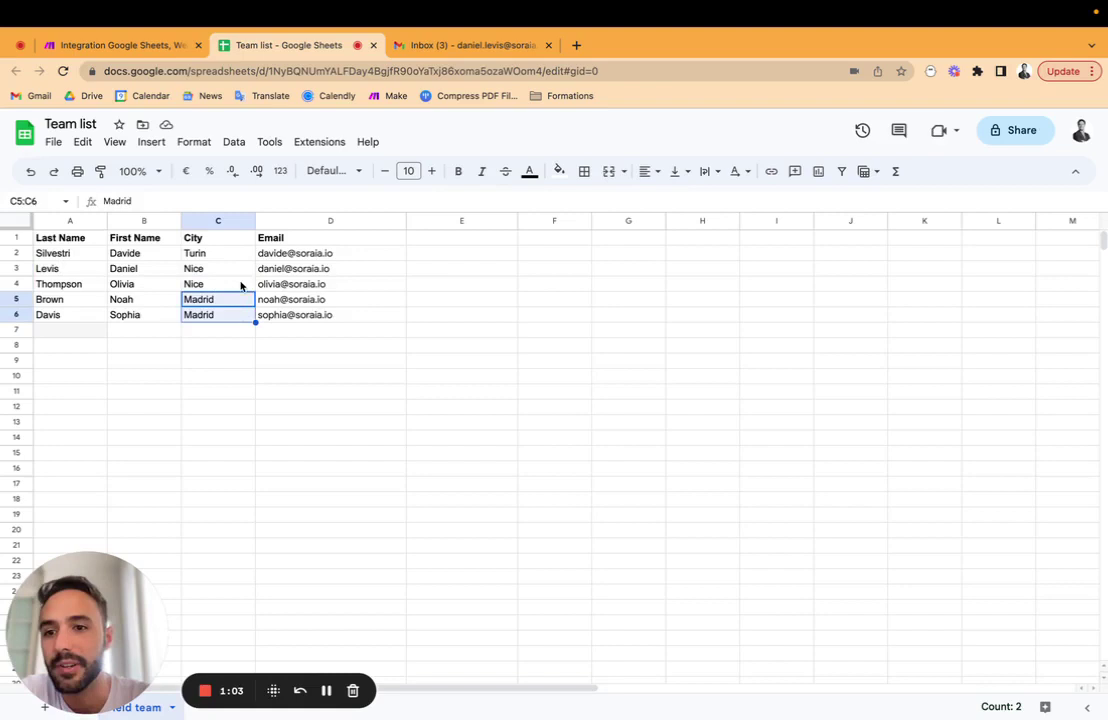
pyautogui.click(200, 254)
pyautogui.moveTo(284, 258); pyautogui.dragTo(284, 317)
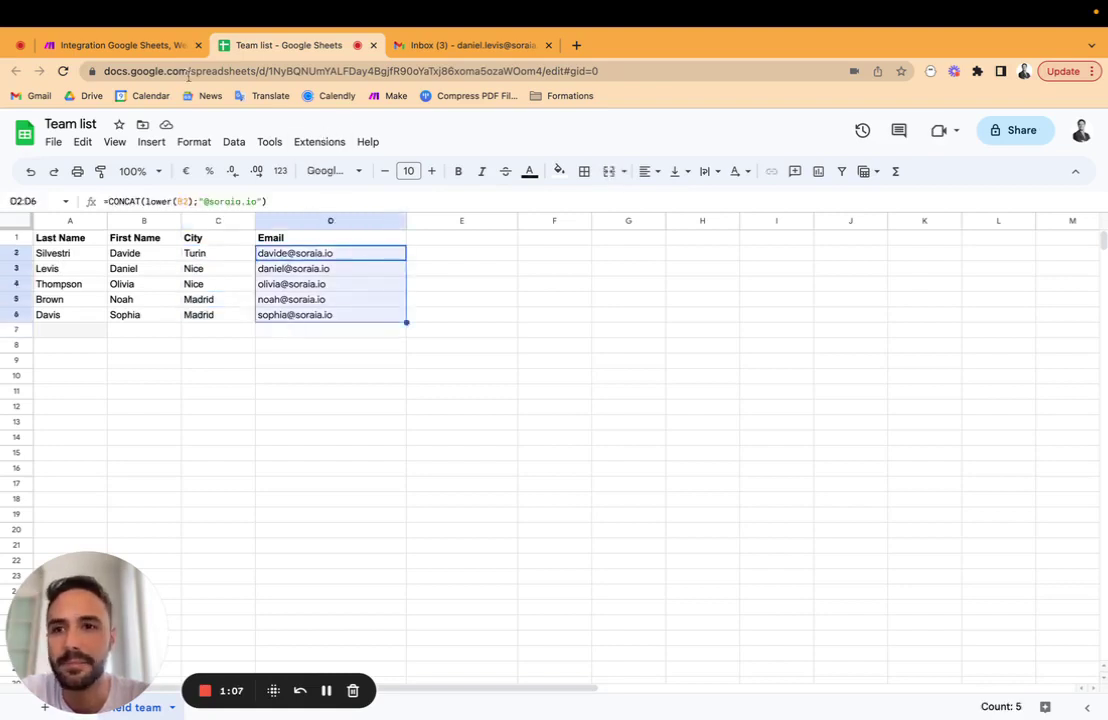
# Switch back to the Make scenario and select the Field team sheet in the Google Sheets search module's settings
pyautogui.click(148, 46)
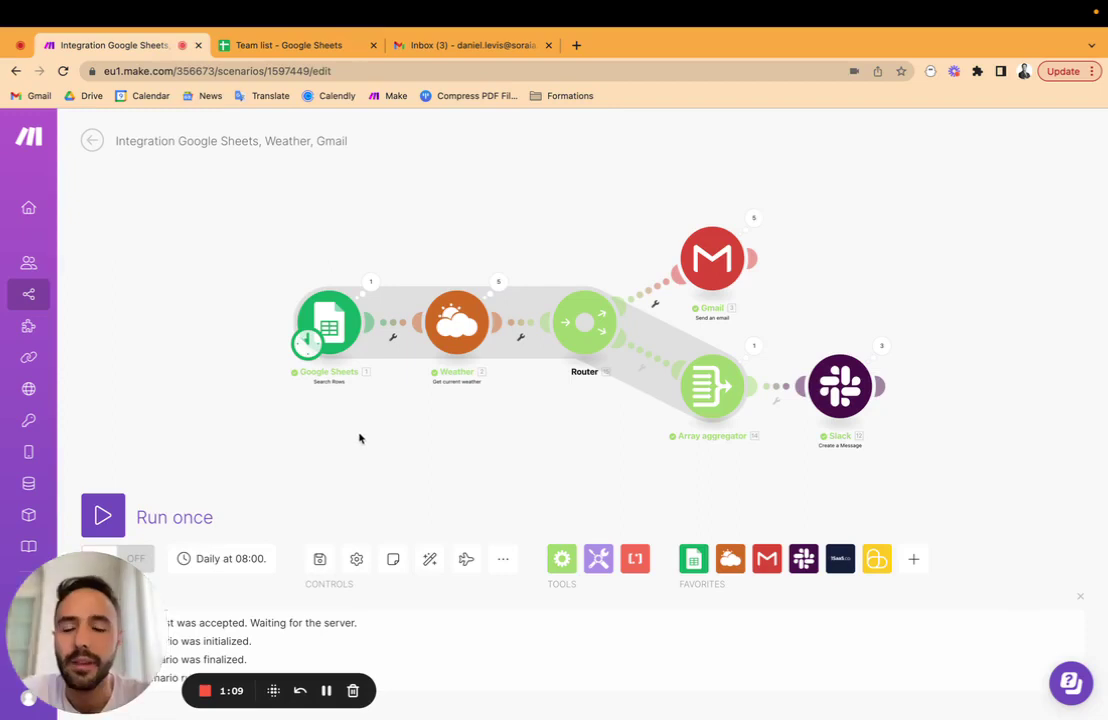
pyautogui.click(322, 324)
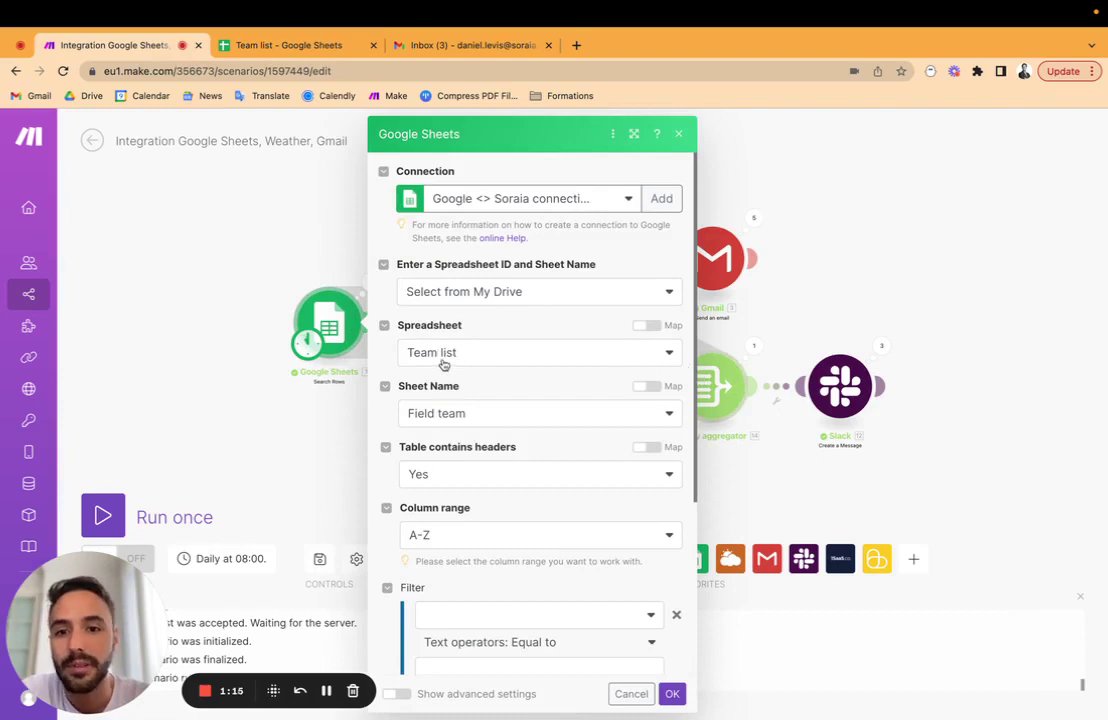
pyautogui.click(548, 422)
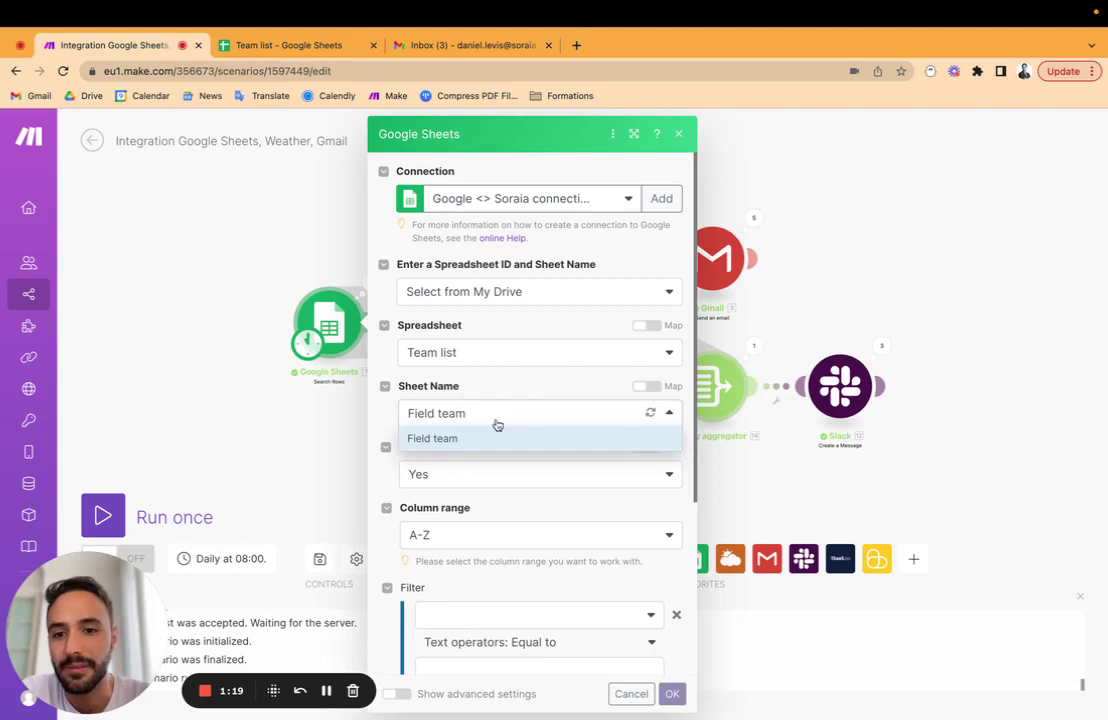
pyautogui.click(505, 437)
pyautogui.scroll(-5, 499, 515)
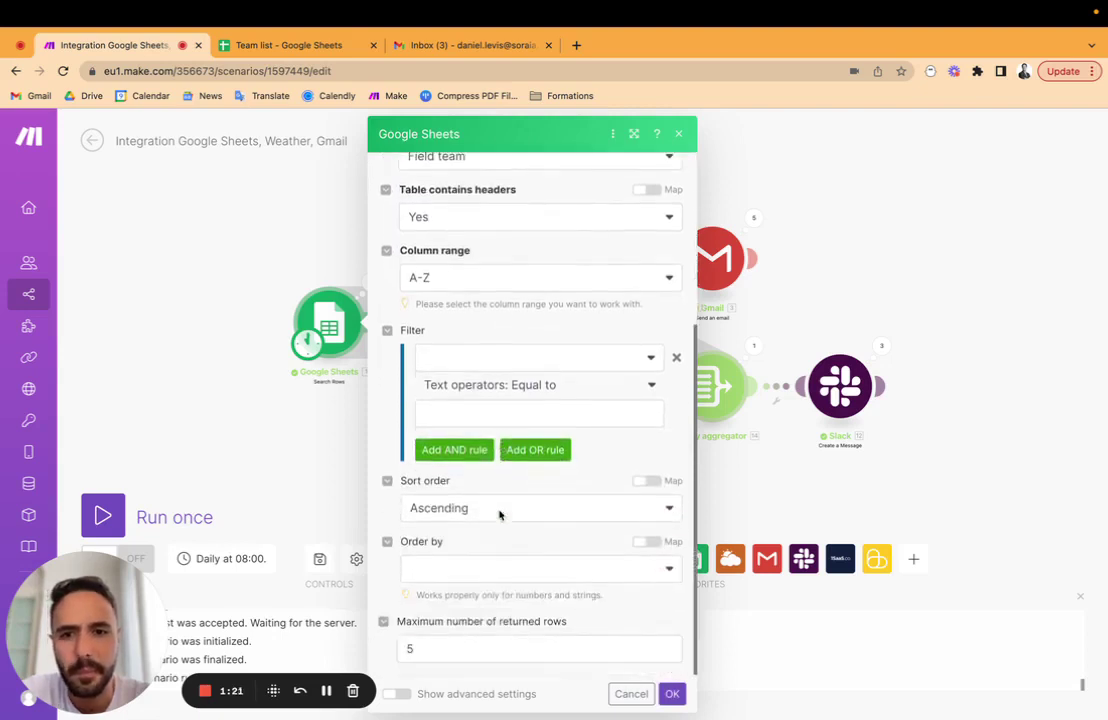
# Set the Google Sheets module's maximum number of returned rows to 100 and accept the settings
pyautogui.click(479, 649)
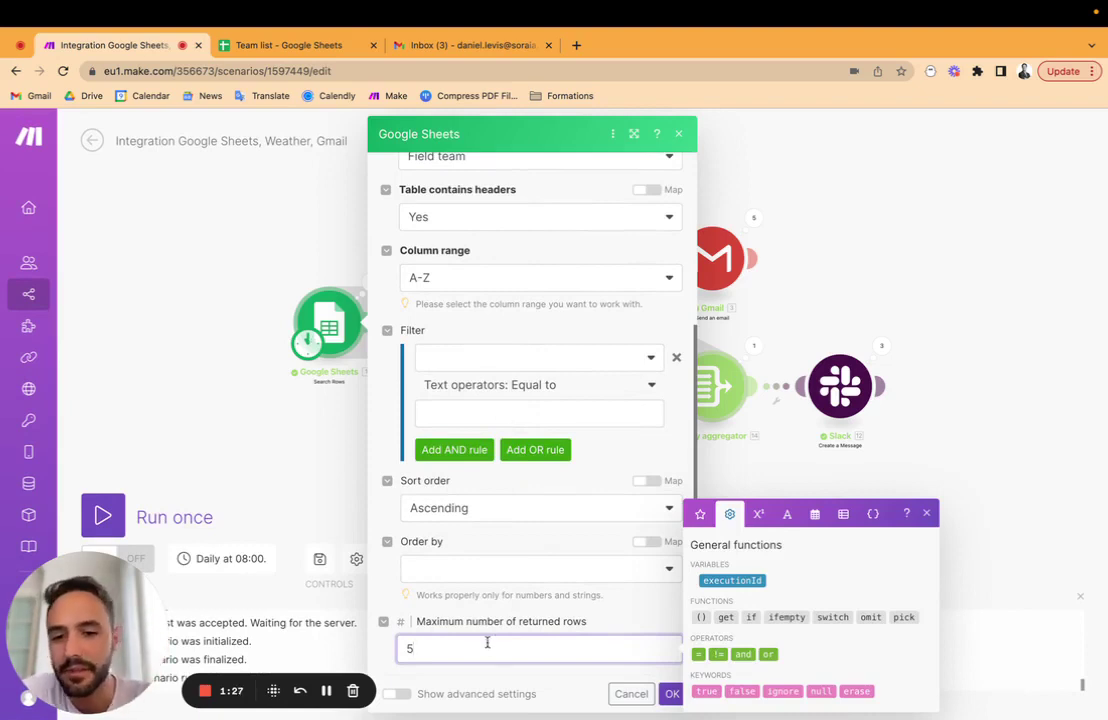
pyautogui.write('5')
pyautogui.press('BackSpace')
pyautogui.write('100')
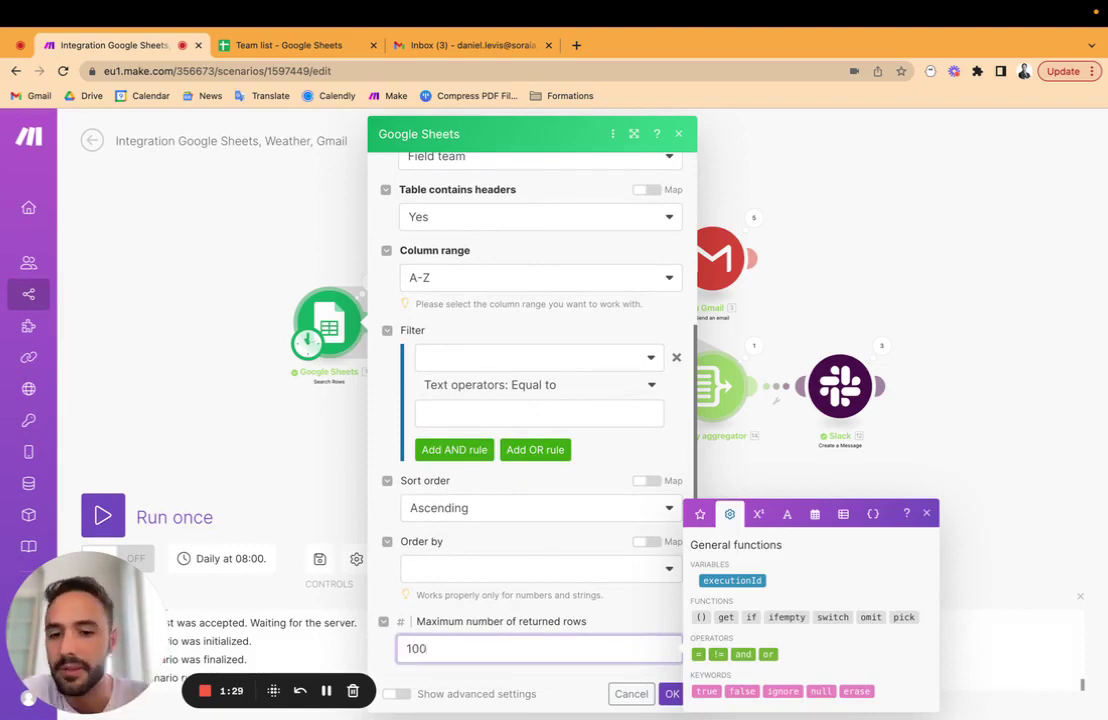
pyautogui.click(415, 600)
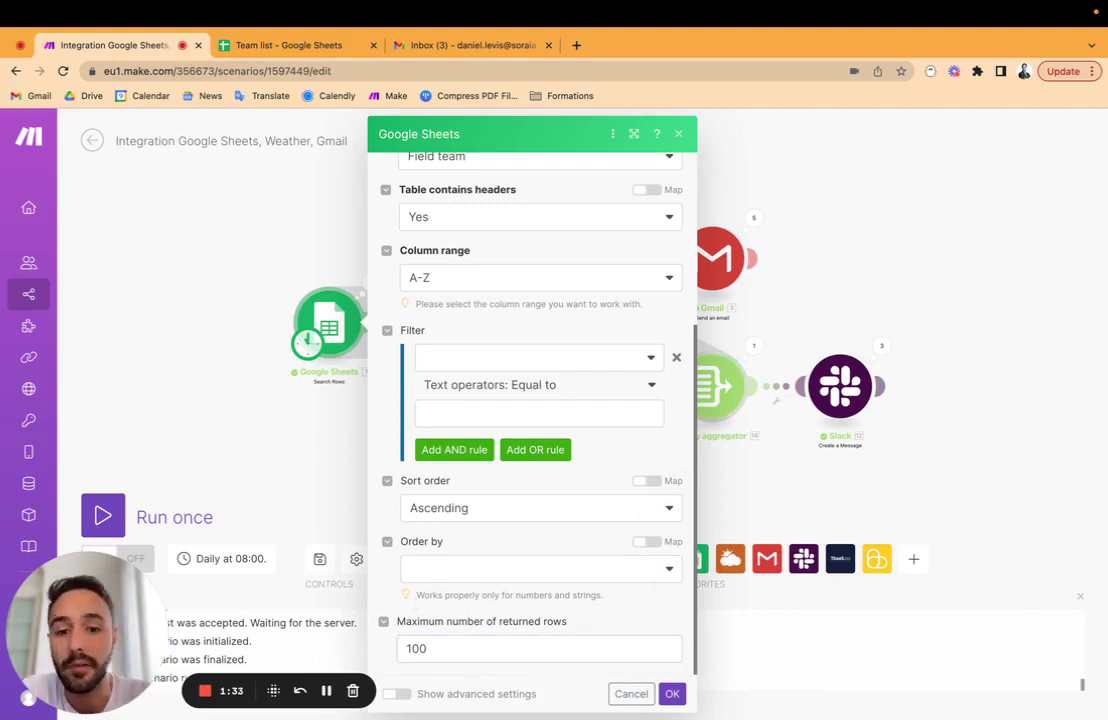
pyautogui.click(672, 693)
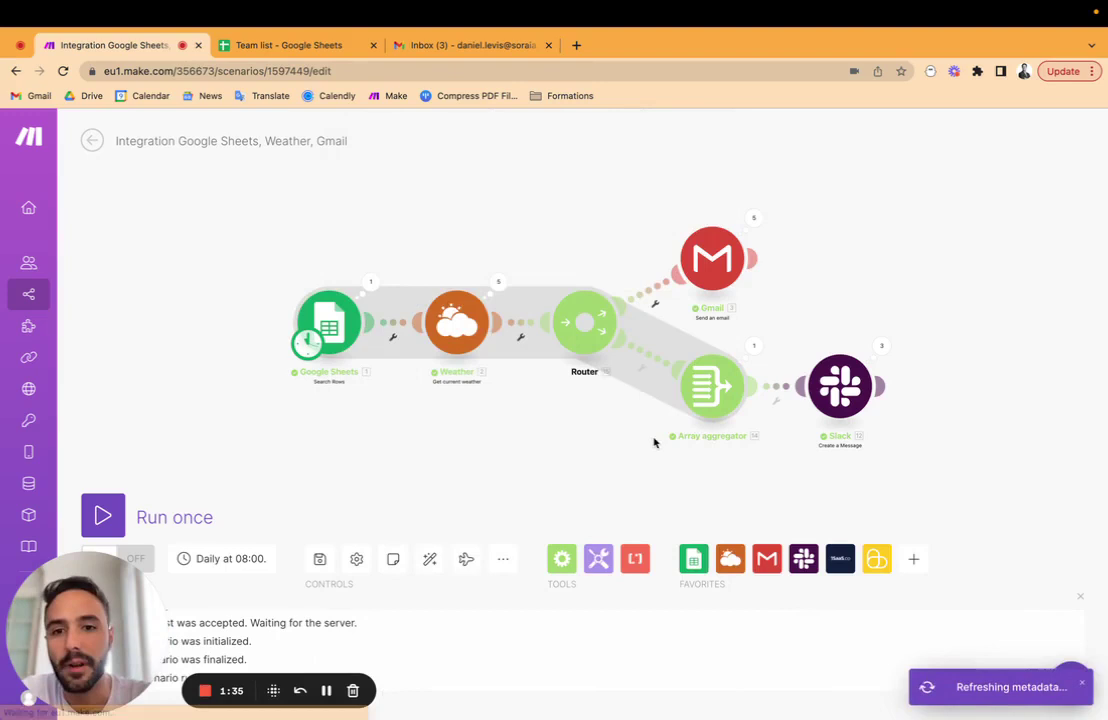
# Review how the Weather module gets its location and which sheet column is mapped to its City field
pyautogui.click(451, 334)
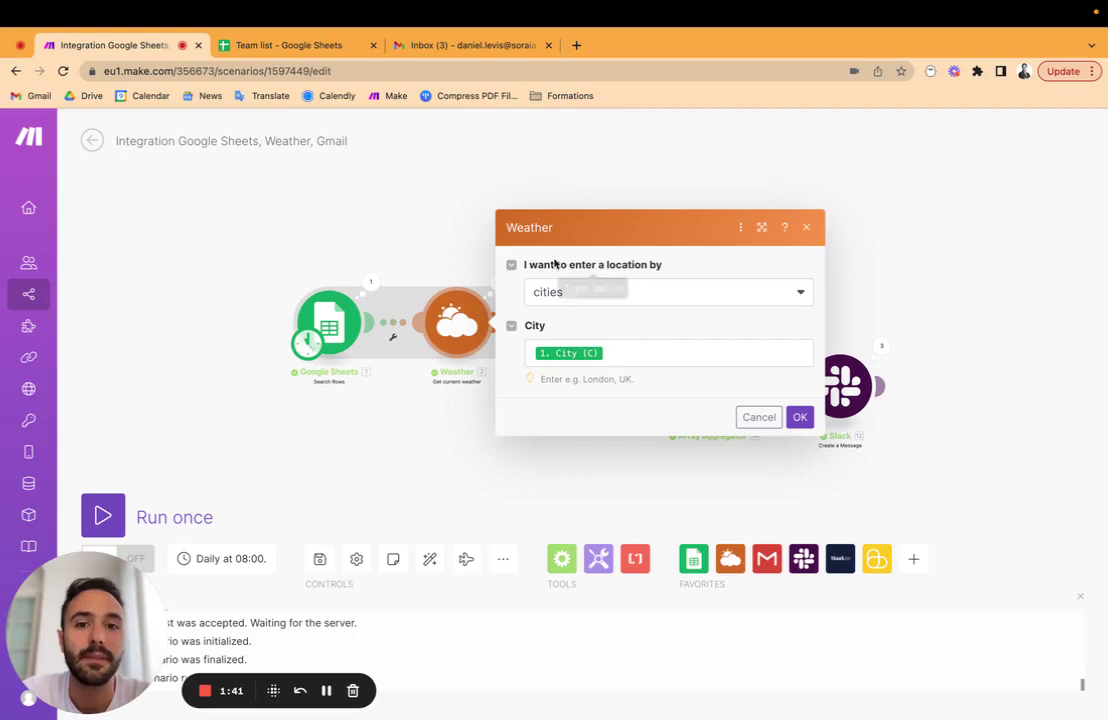
pyautogui.moveTo(554, 265); pyautogui.dragTo(722, 262)
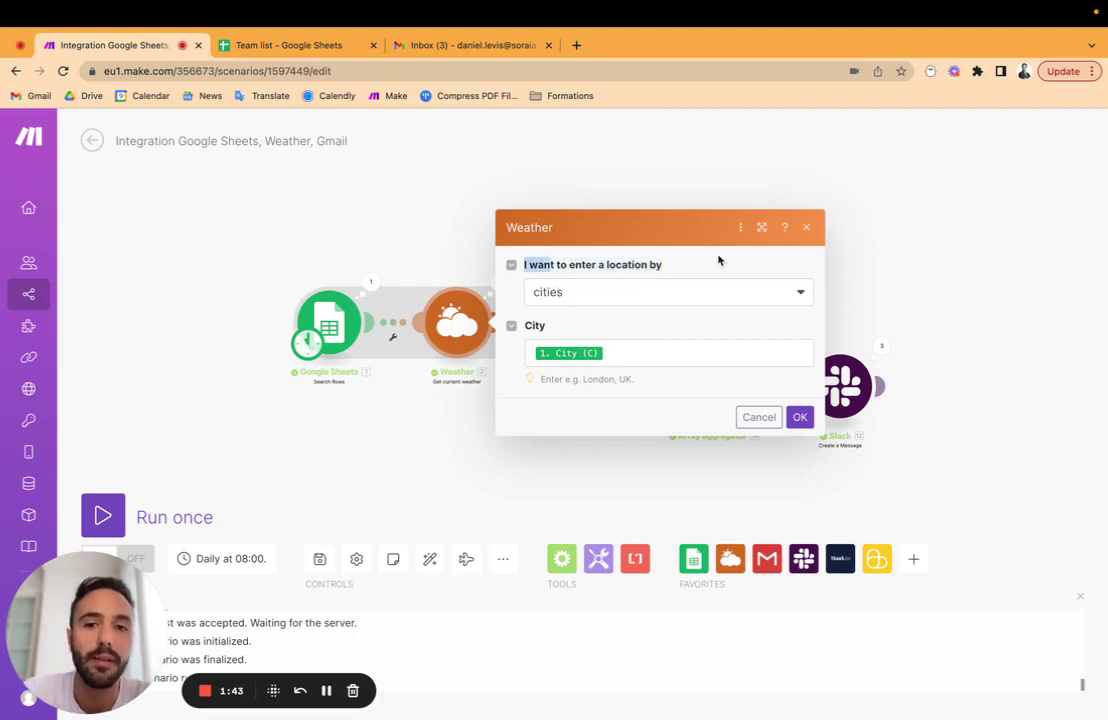
pyautogui.click(633, 356)
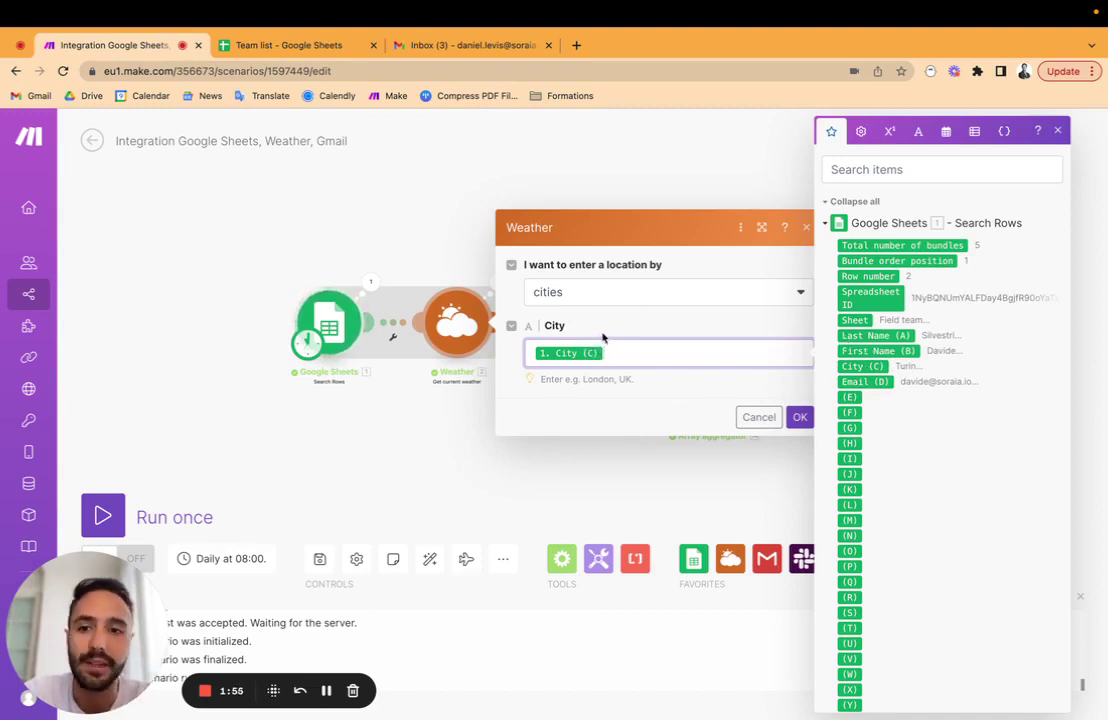
pyautogui.click(363, 477)
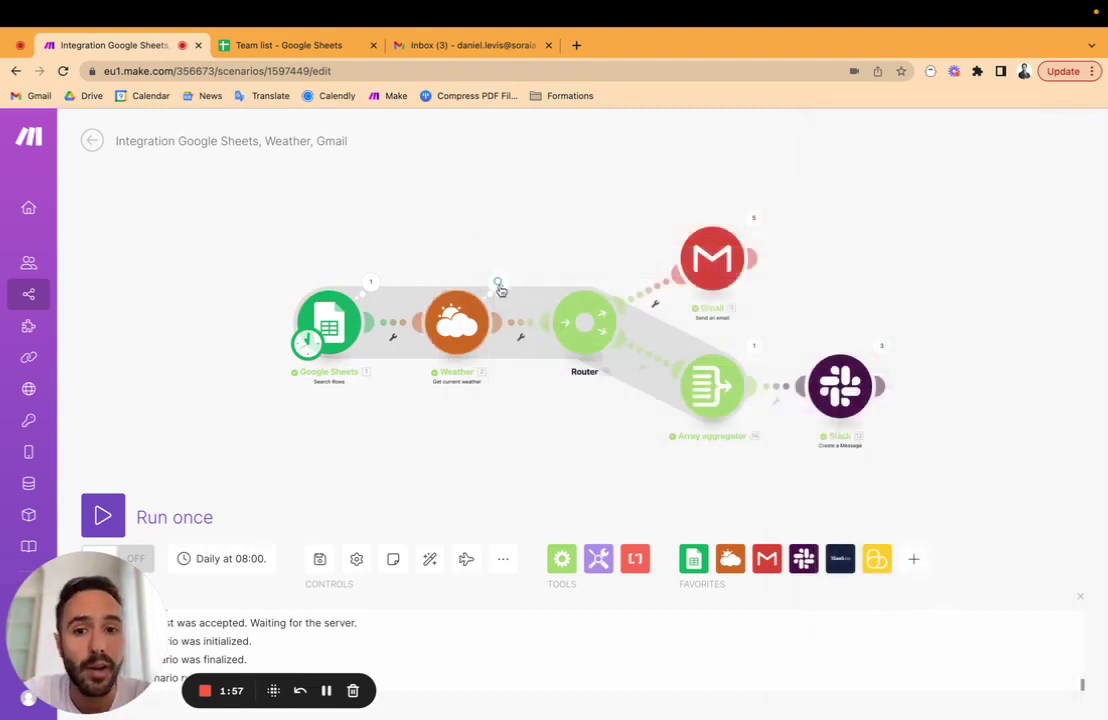
# Examine the input and output of Operation 1 in the Weather module's run results
pyautogui.click(497, 285)
pyautogui.click(443, 243)
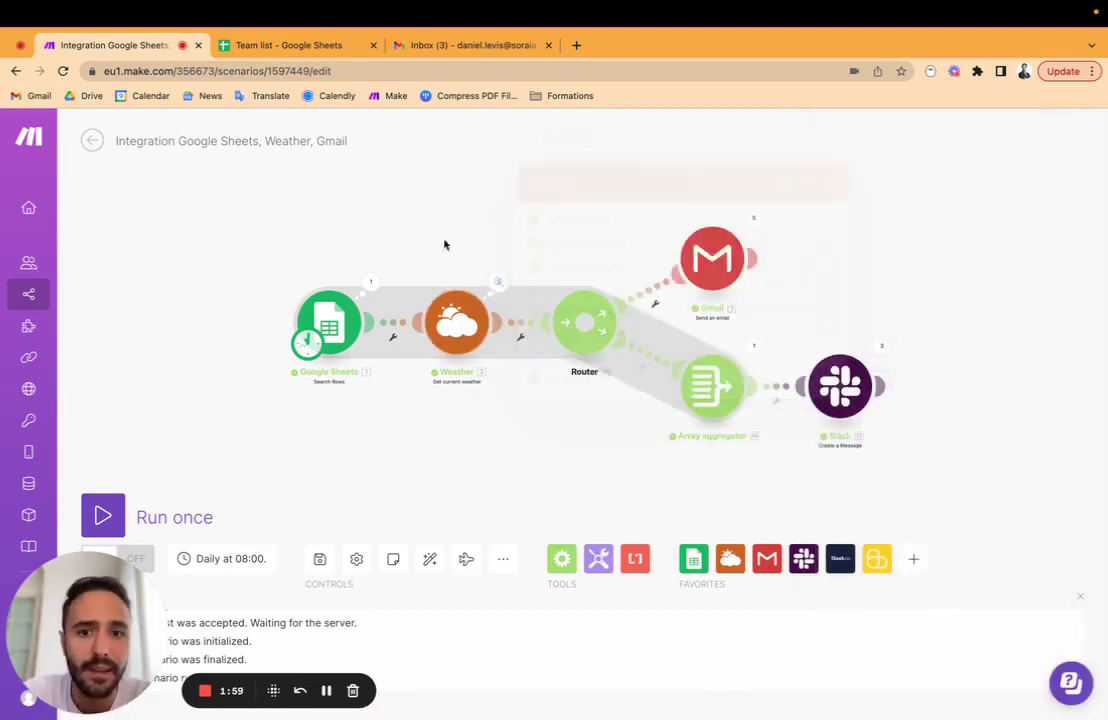
pyautogui.click(498, 283)
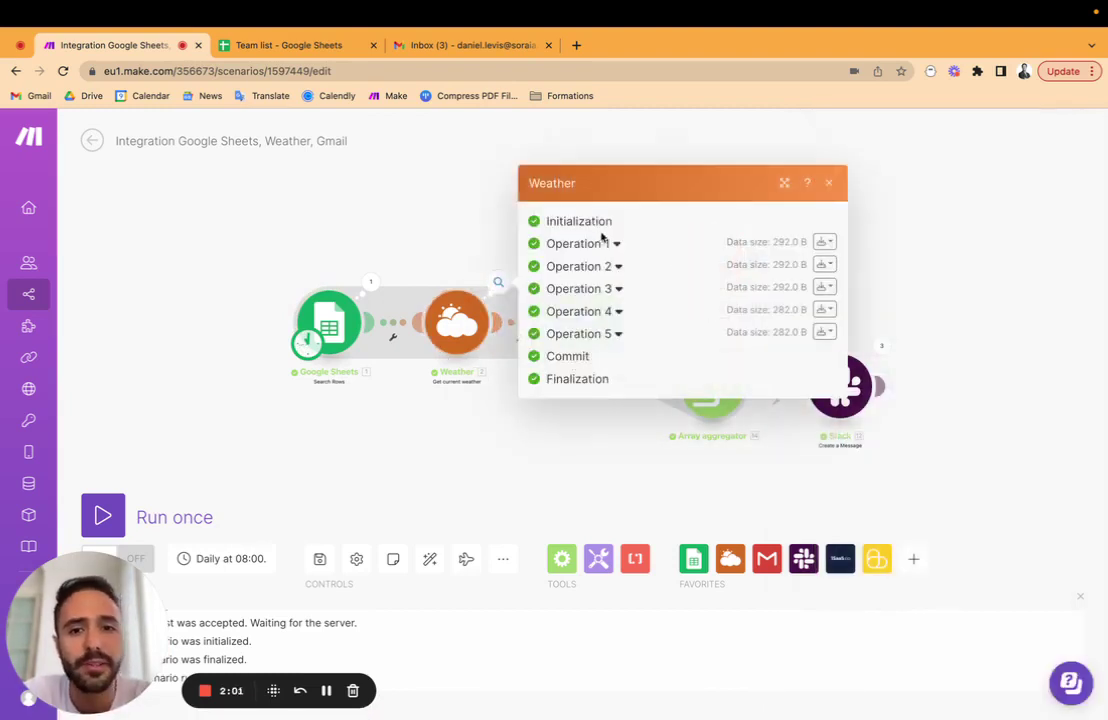
pyautogui.click(601, 241)
pyautogui.click(610, 196)
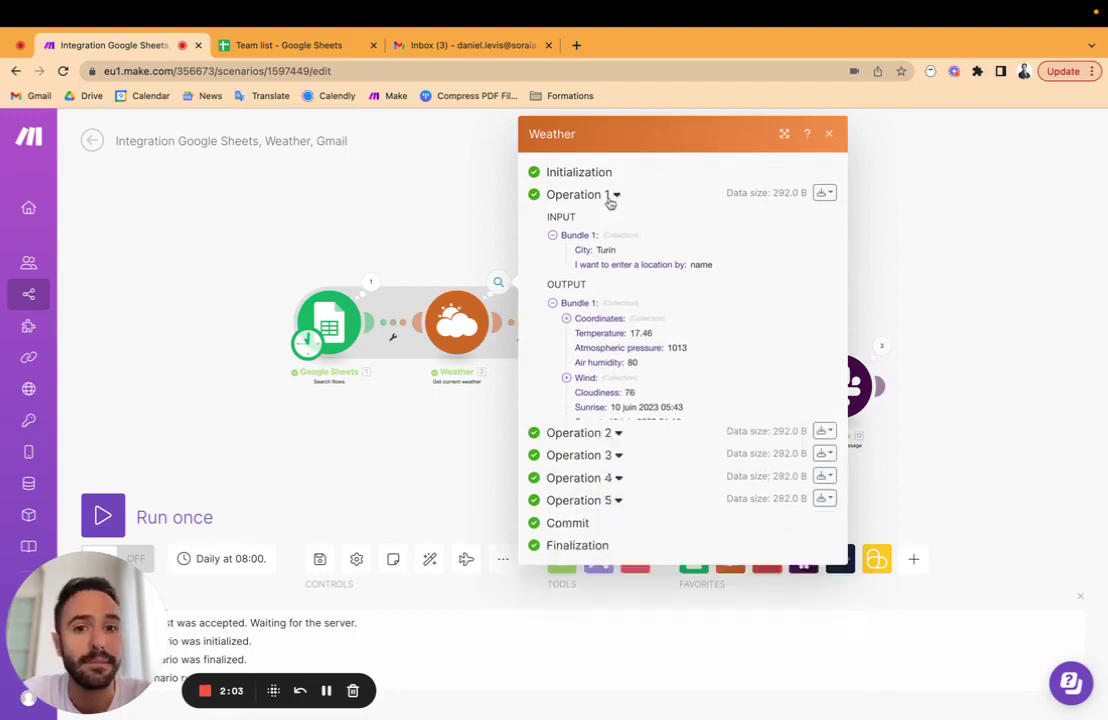
pyautogui.click(495, 250)
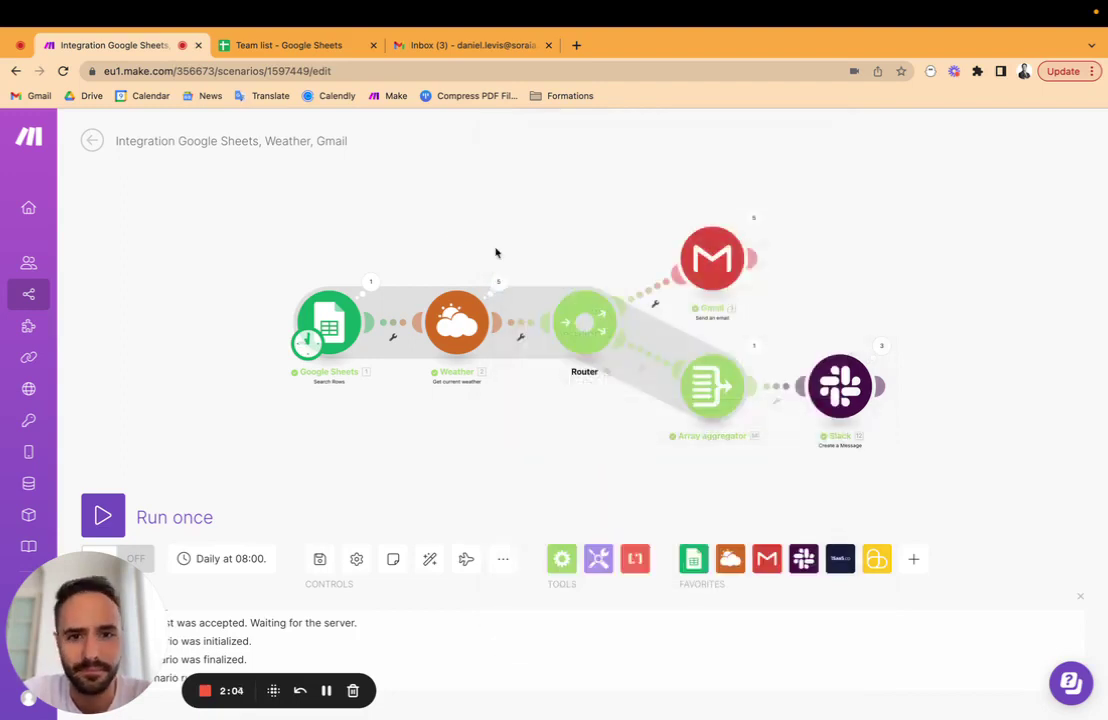
# Check the recipient of the email sent by Operation 1 in the Gmail module's run results
pyautogui.click(756, 219)
pyautogui.click(833, 197)
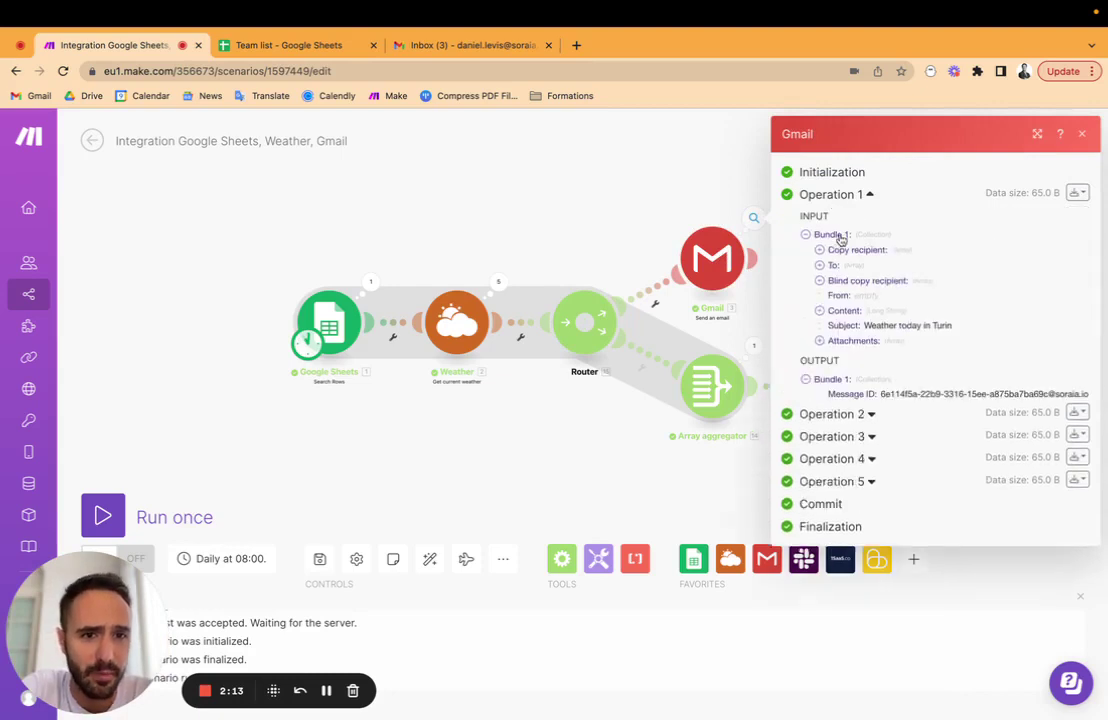
pyautogui.click(790, 198)
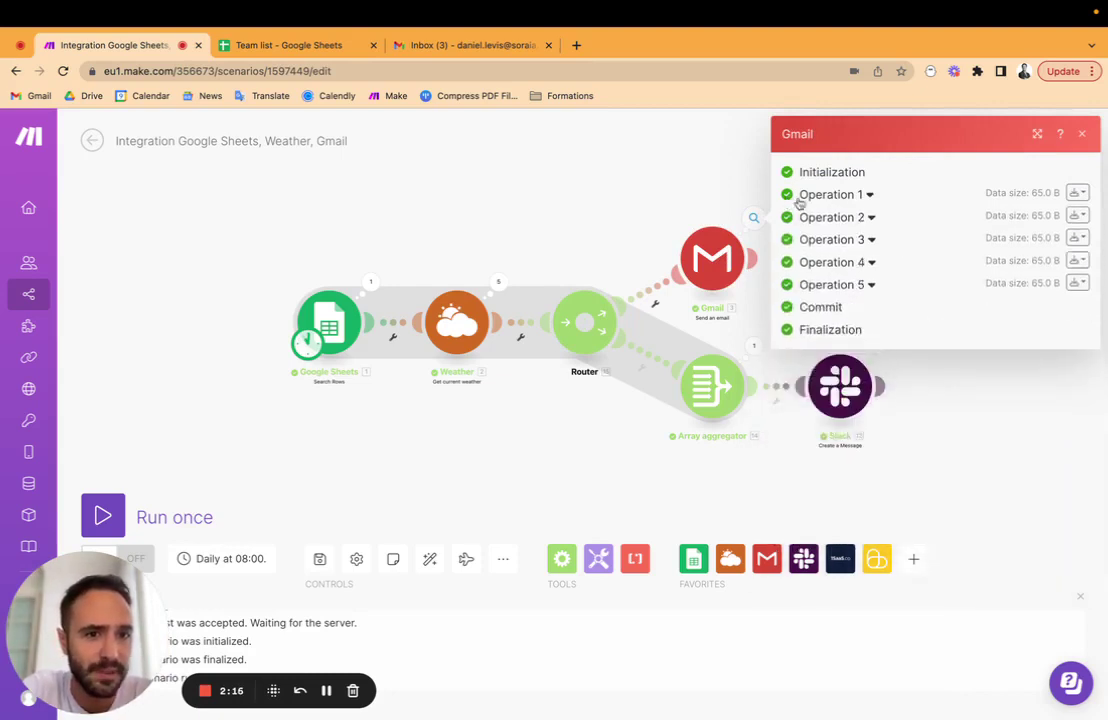
pyautogui.click(871, 197)
pyautogui.click(830, 266)
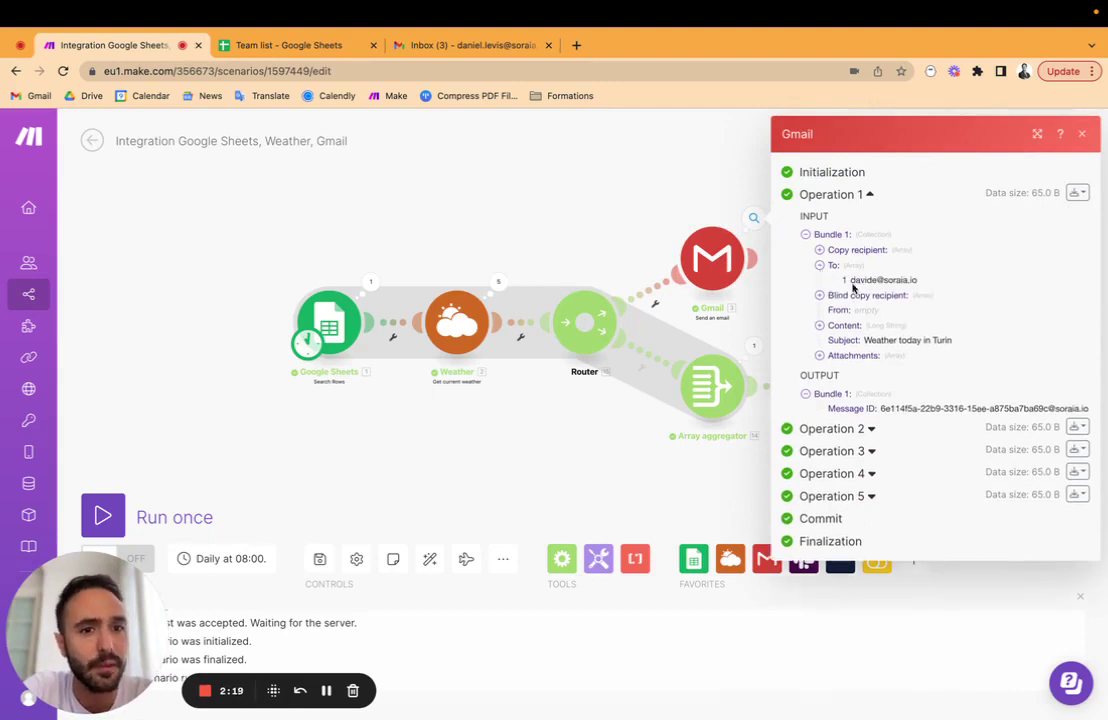
pyautogui.moveTo(853, 284); pyautogui.dragTo(954, 282)
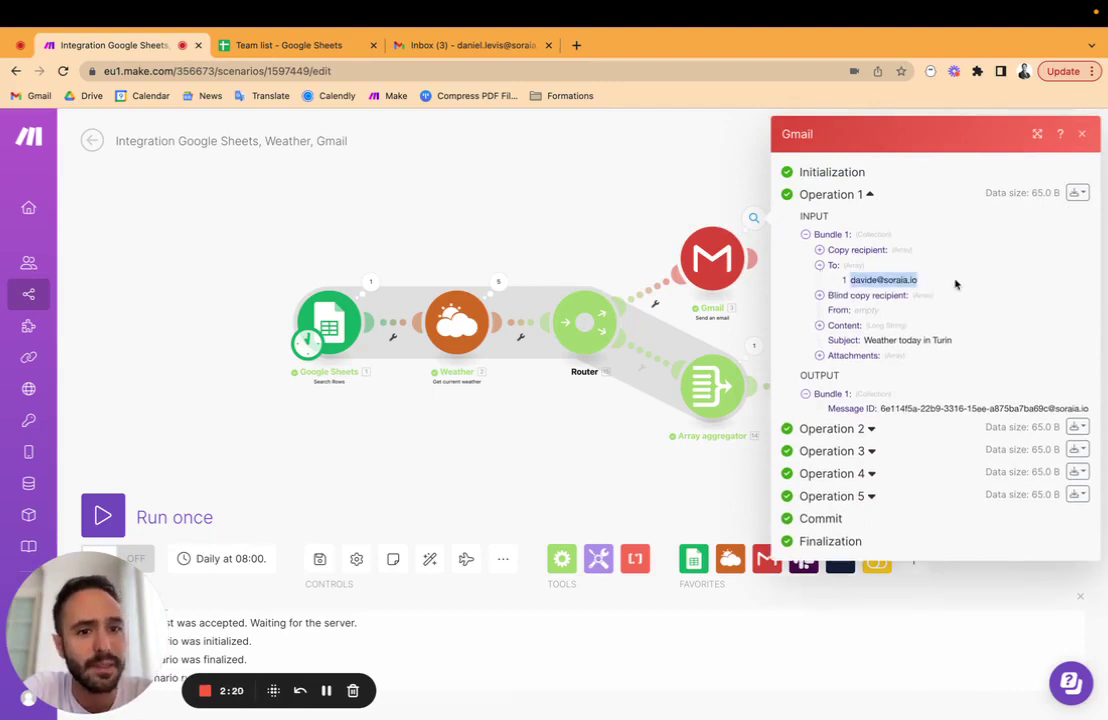
# Read the content of the first Gmail operation's email, checking its temperature, weather image link and closing advice
pyautogui.click(820, 327)
pyautogui.scroll(-2, 887, 223)
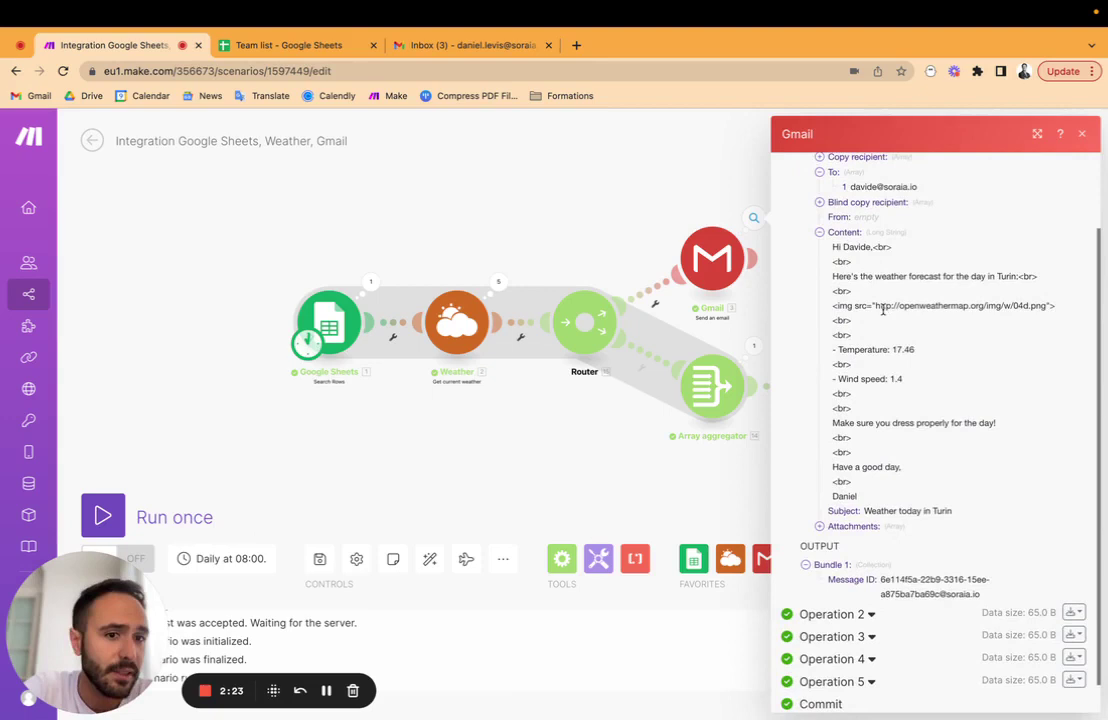
pyautogui.moveTo(894, 350); pyautogui.dragTo(956, 354)
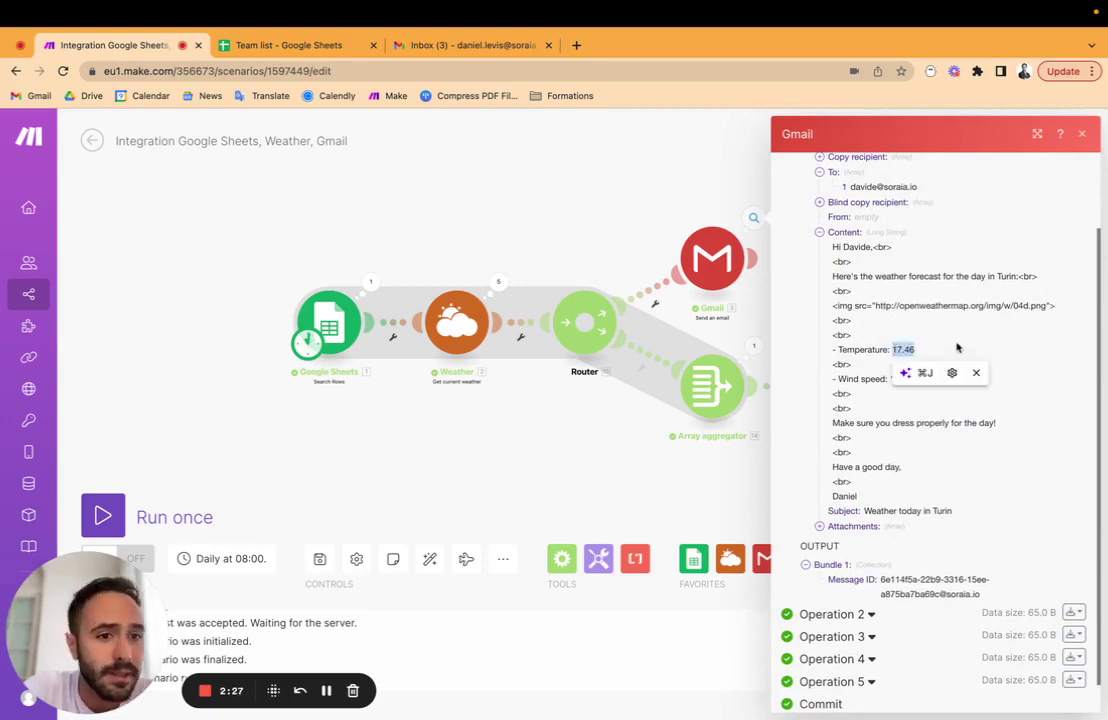
pyautogui.moveTo(875, 305); pyautogui.dragTo(1054, 300)
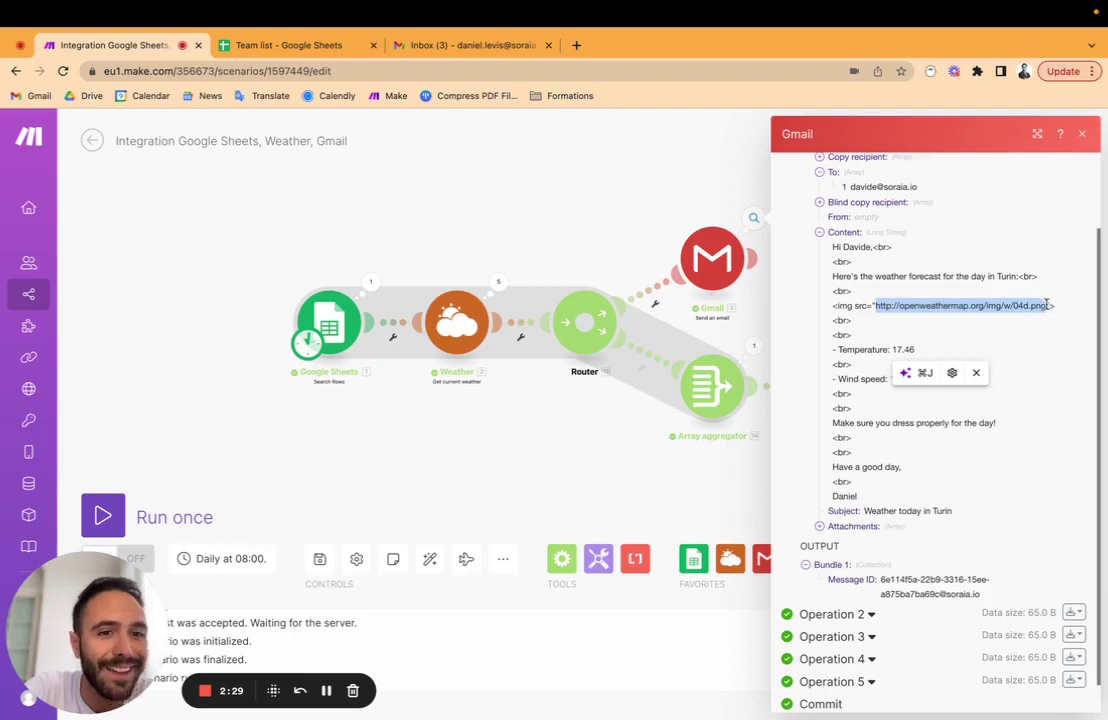
pyautogui.moveTo(1045, 304); pyautogui.dragTo(877, 309)
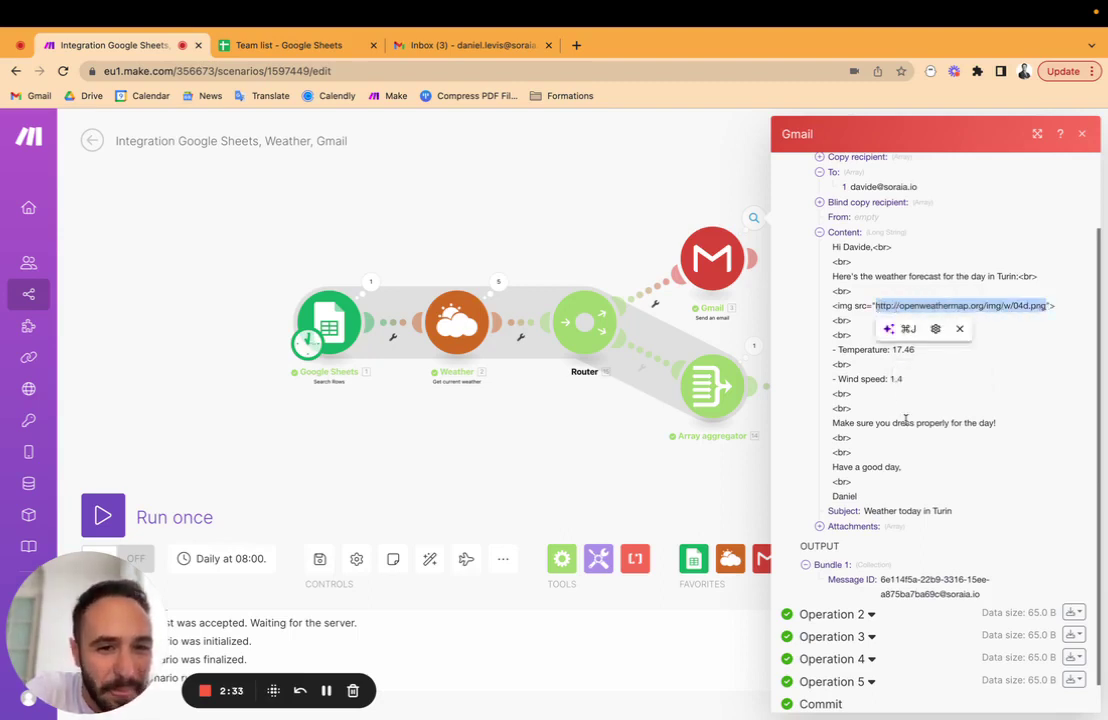
pyautogui.scroll(-2, 906, 420)
pyautogui.moveTo(833, 389); pyautogui.dragTo(995, 389)
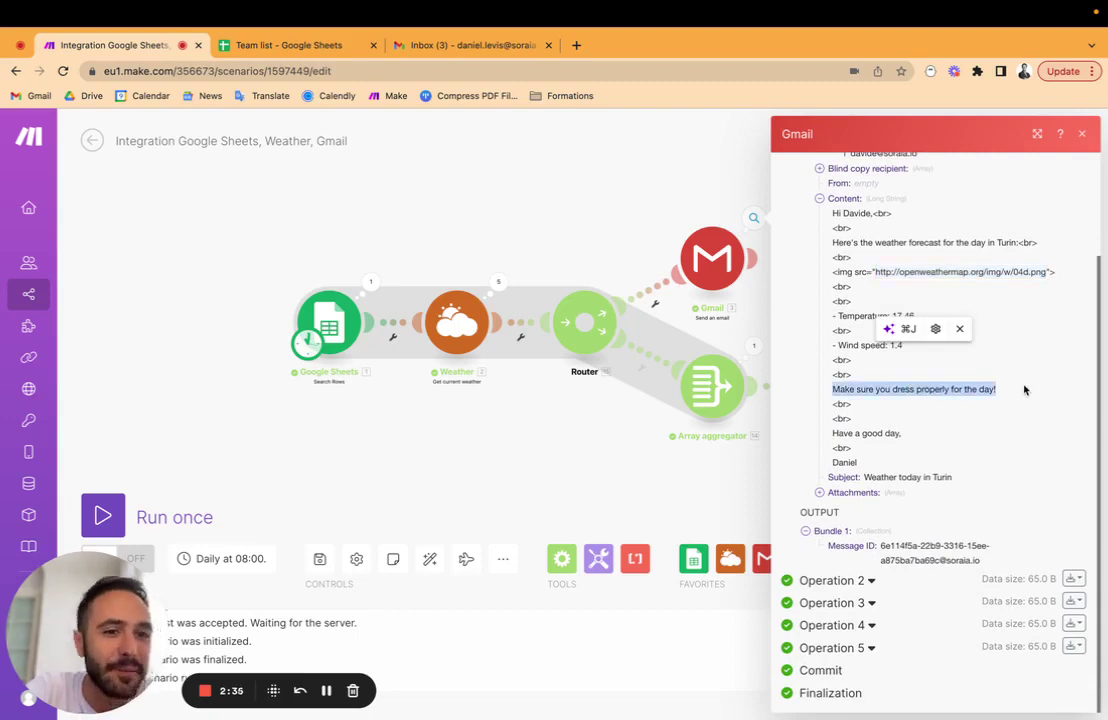
pyautogui.click(913, 457)
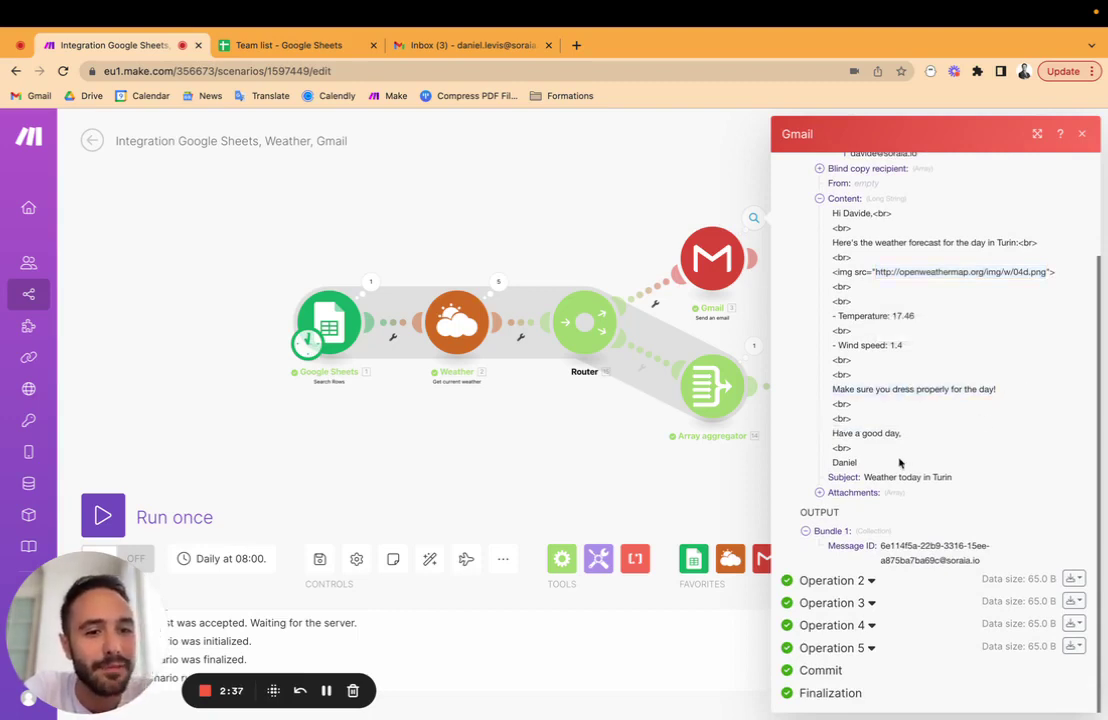
pyautogui.click(686, 208)
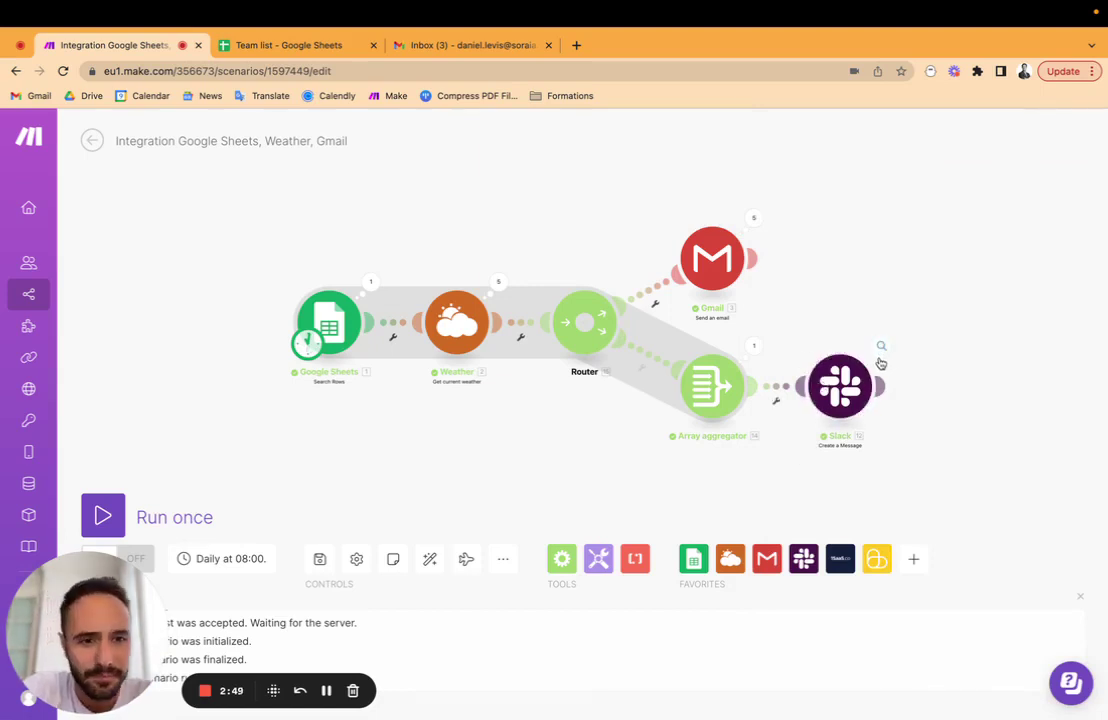
# Inspect the message of the Slack module's Operation 1 and compare it with the City column of the Team list spreadsheet
pyautogui.click(880, 350)
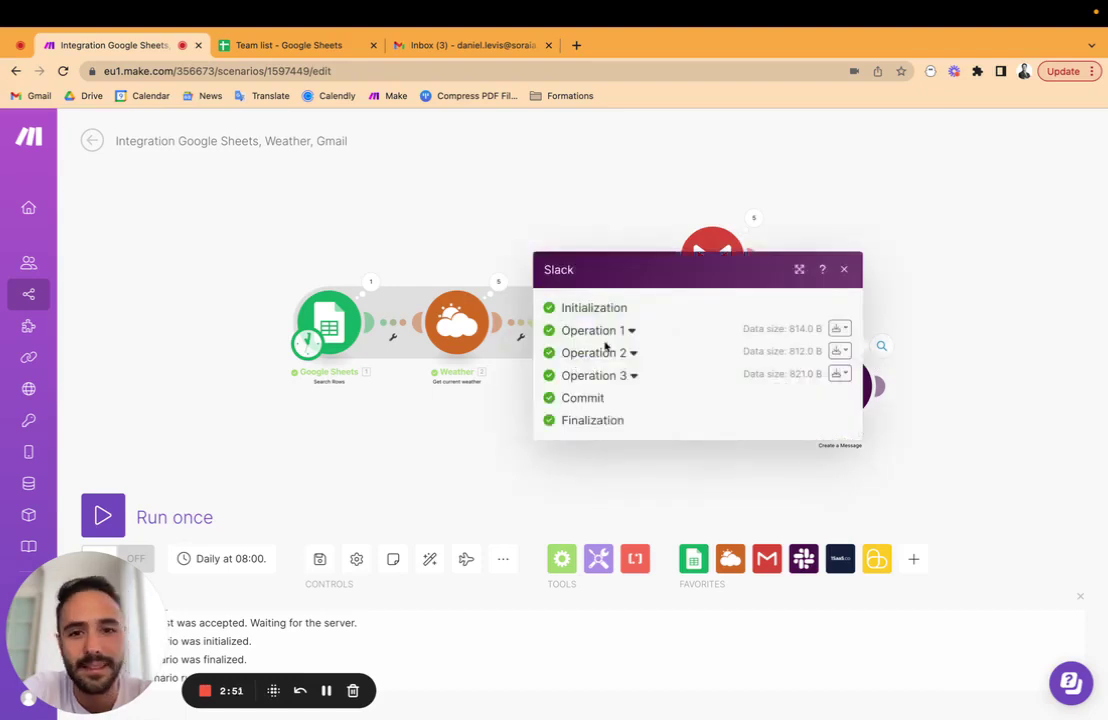
pyautogui.click(630, 330)
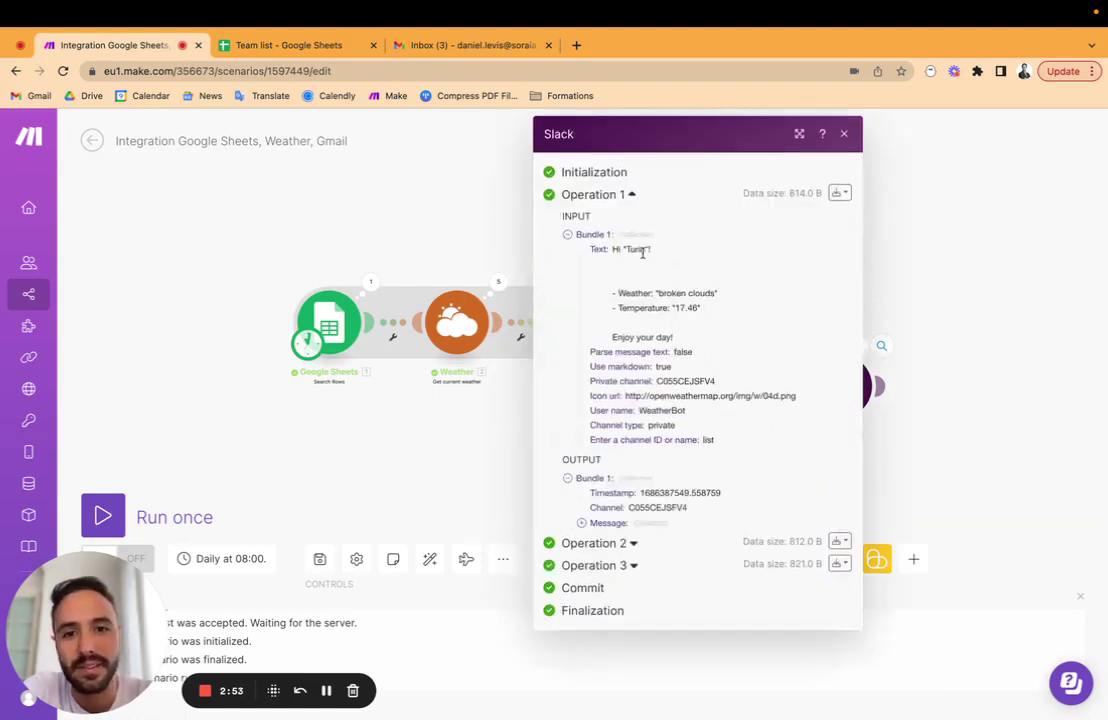
pyautogui.click(300, 47)
pyautogui.moveTo(205, 256); pyautogui.dragTo(214, 305)
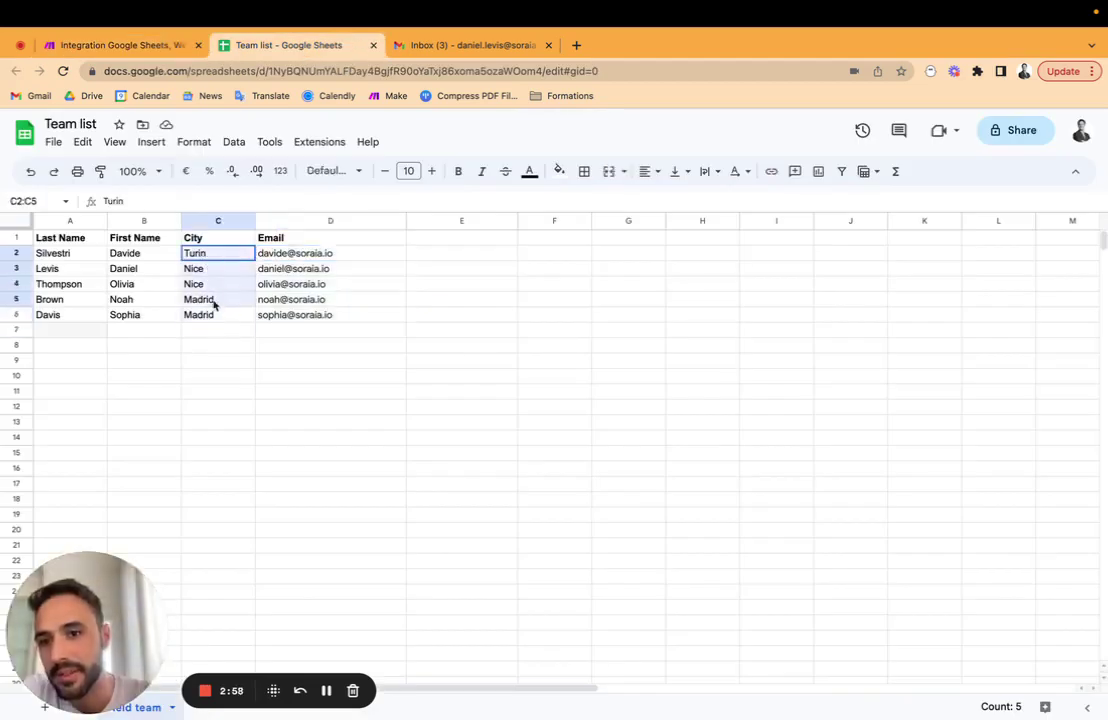
# Return to the Make scenario and examine the Slack module's output message for Operation 1 and the details of Operations 2 and 3
pyautogui.click(130, 45)
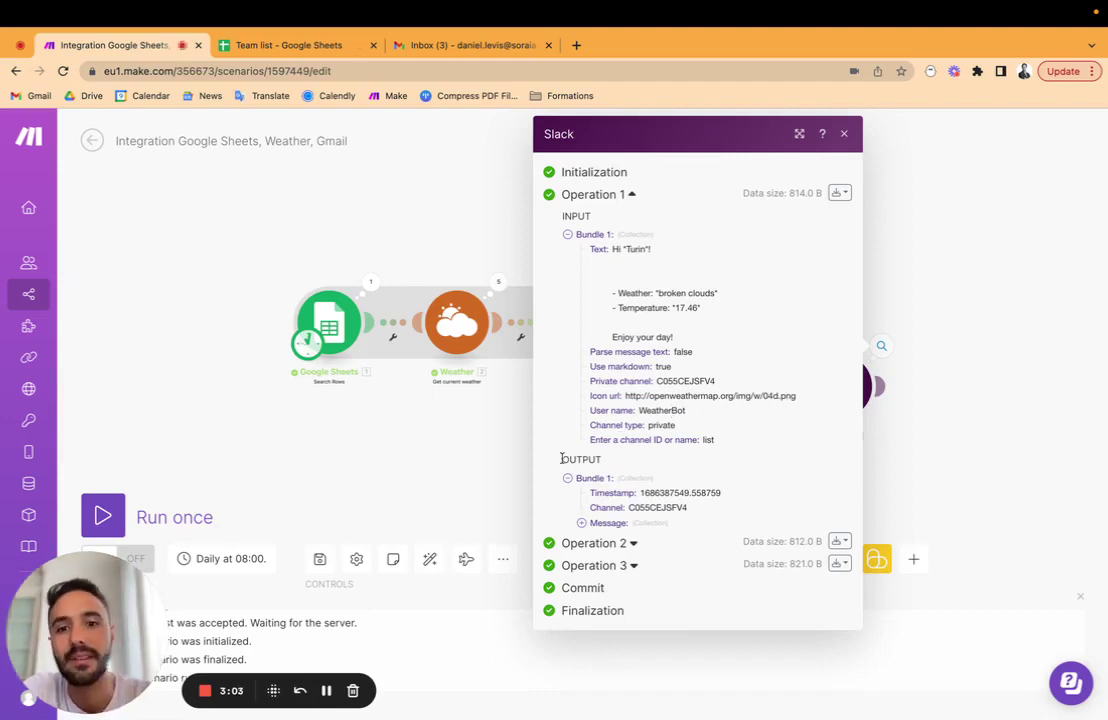
pyautogui.click(582, 522)
pyautogui.scroll(-3, 627, 565)
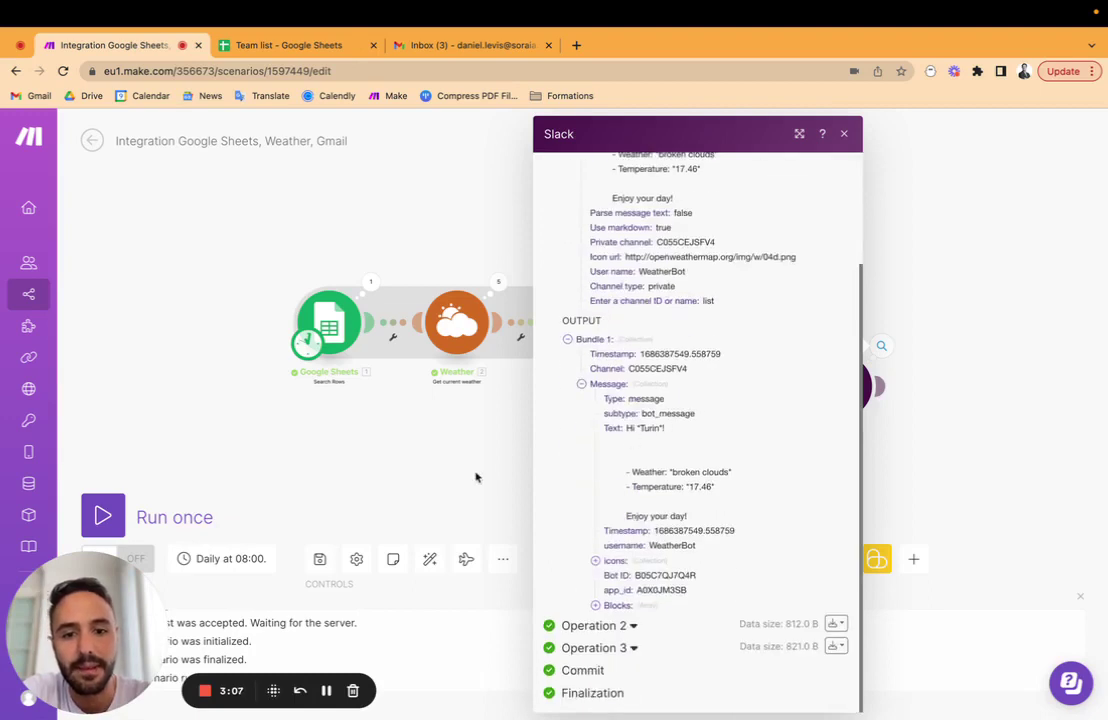
pyautogui.click(632, 627)
pyautogui.scroll(-7, 645, 640)
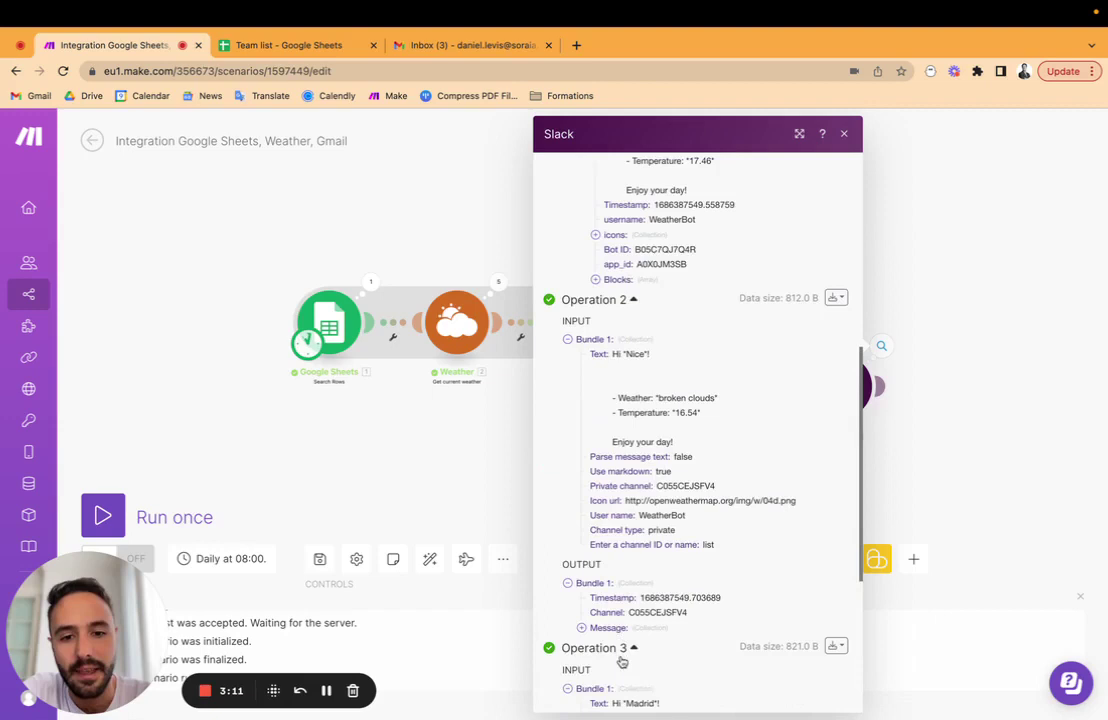
pyautogui.scroll(-4, 643, 688)
pyautogui.click(499, 455)
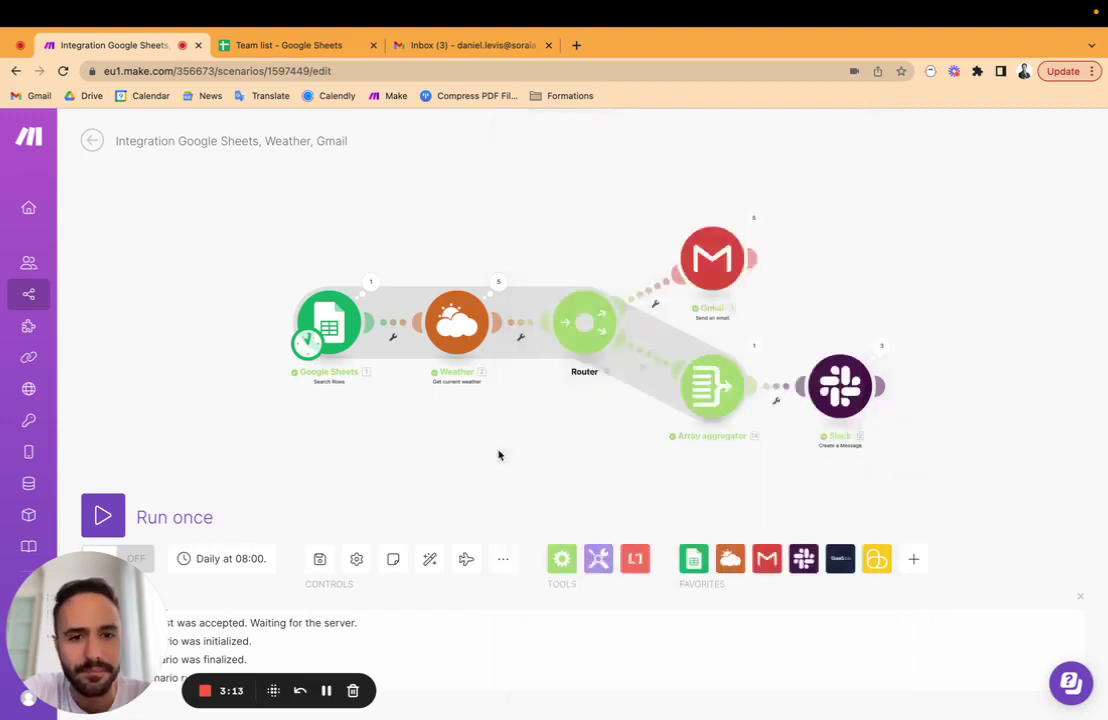
# Review the Array aggregator's settings, checking the City grouping and the aggregated fields from the Weather and Google Sheets modules
pyautogui.click(697, 409)
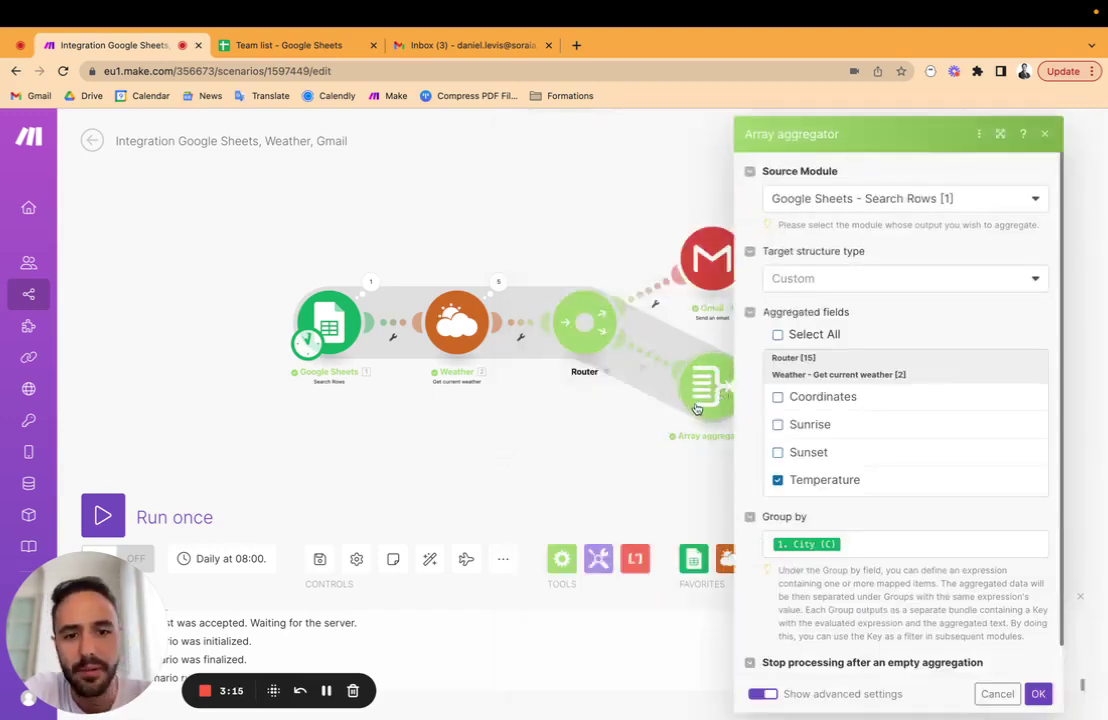
pyautogui.click(780, 544)
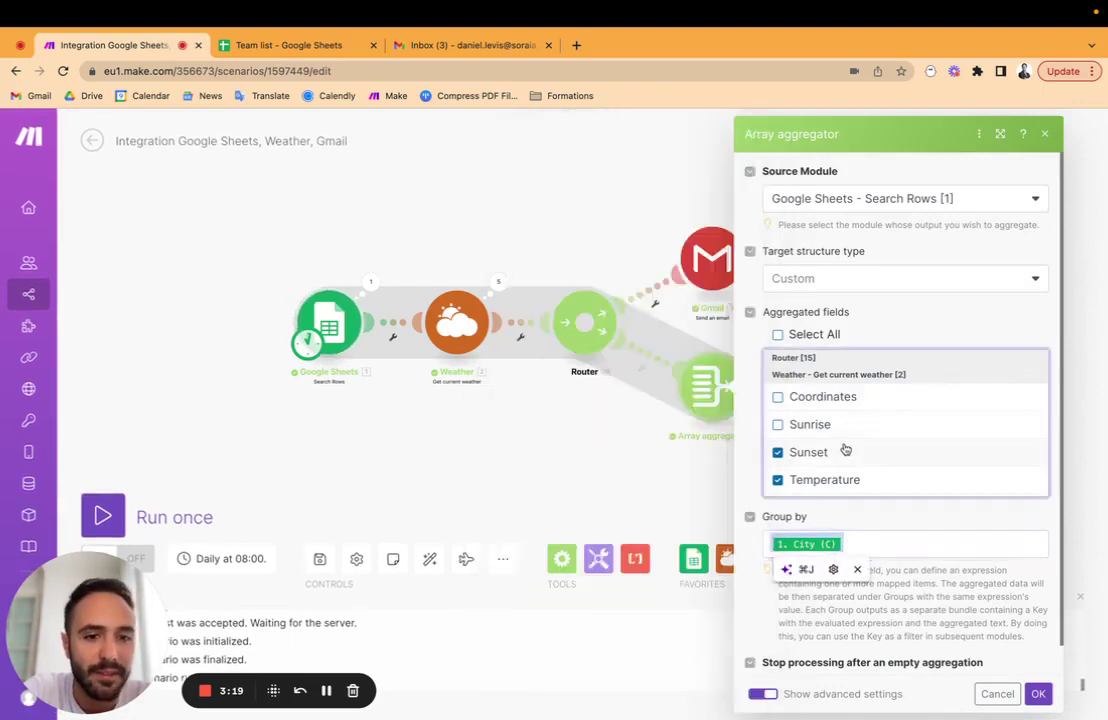
pyautogui.scroll(-6, 843, 476)
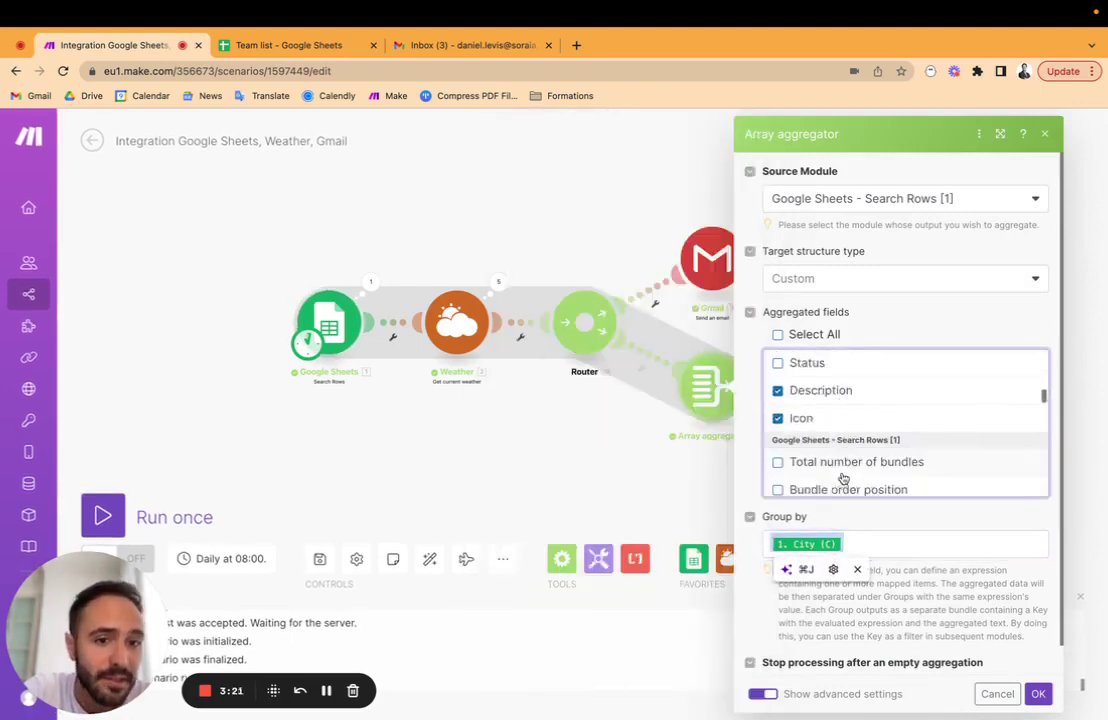
pyautogui.scroll(3, 831, 425)
pyautogui.scroll(-3, 830, 428)
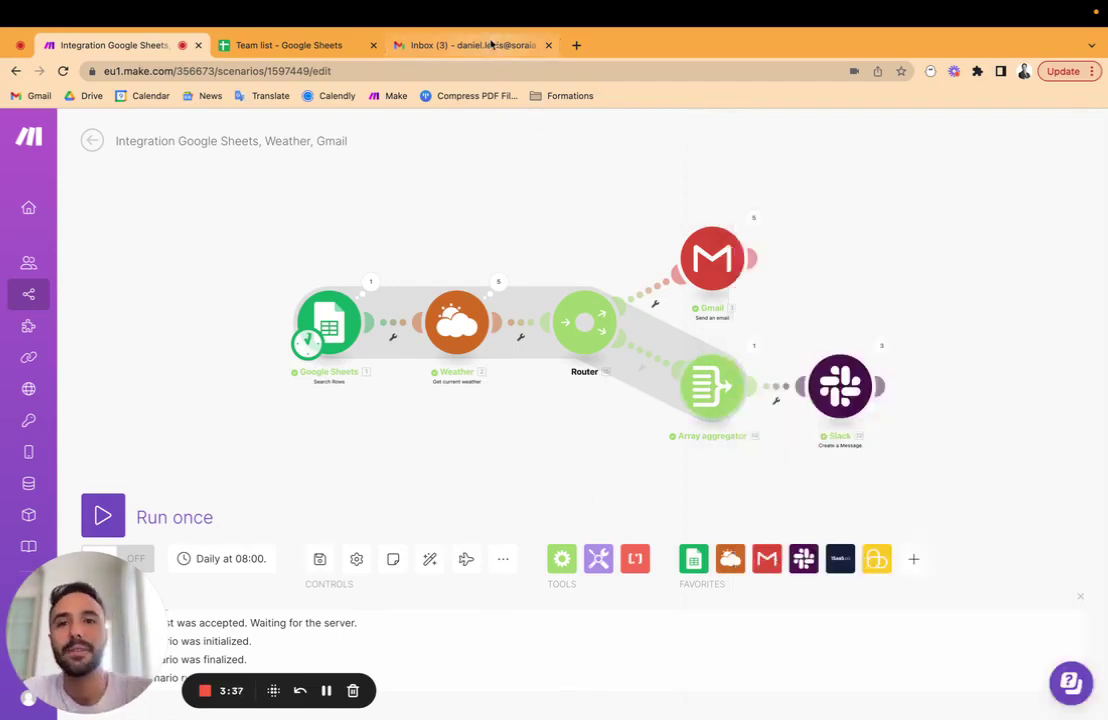
# Switch to the Gmail inbox and read the original message in the newest "Weather today in Madrid" conversation, highlighting its forecast text
pyautogui.click(488, 47)
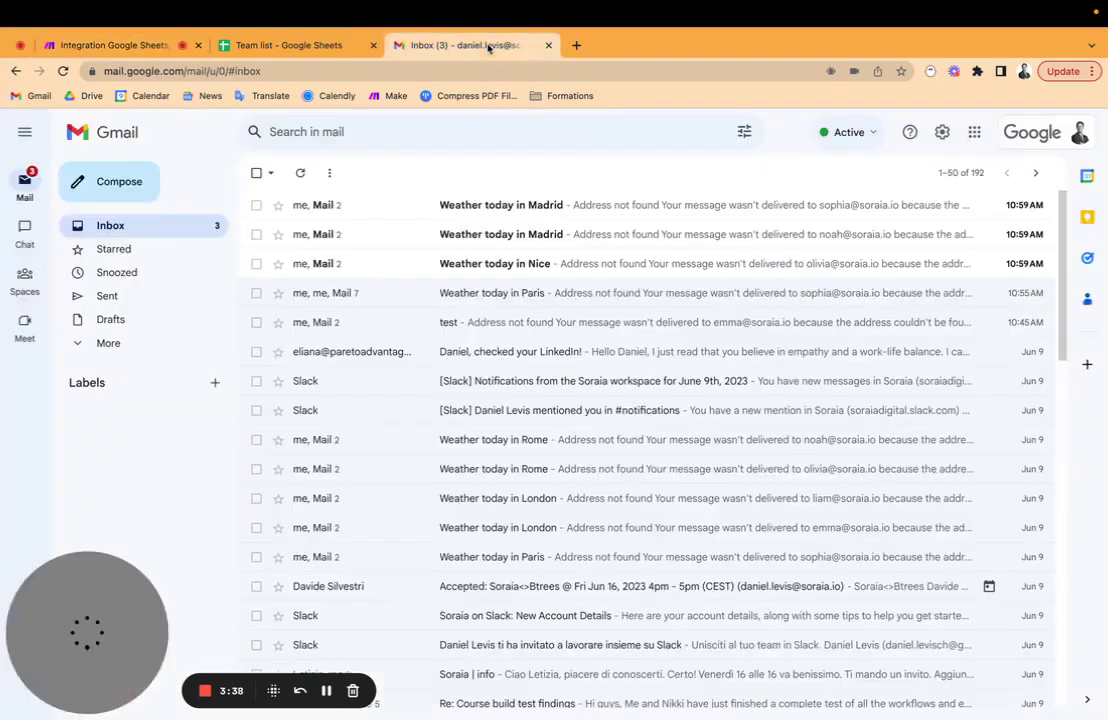
pyautogui.click(351, 208)
pyautogui.click(366, 266)
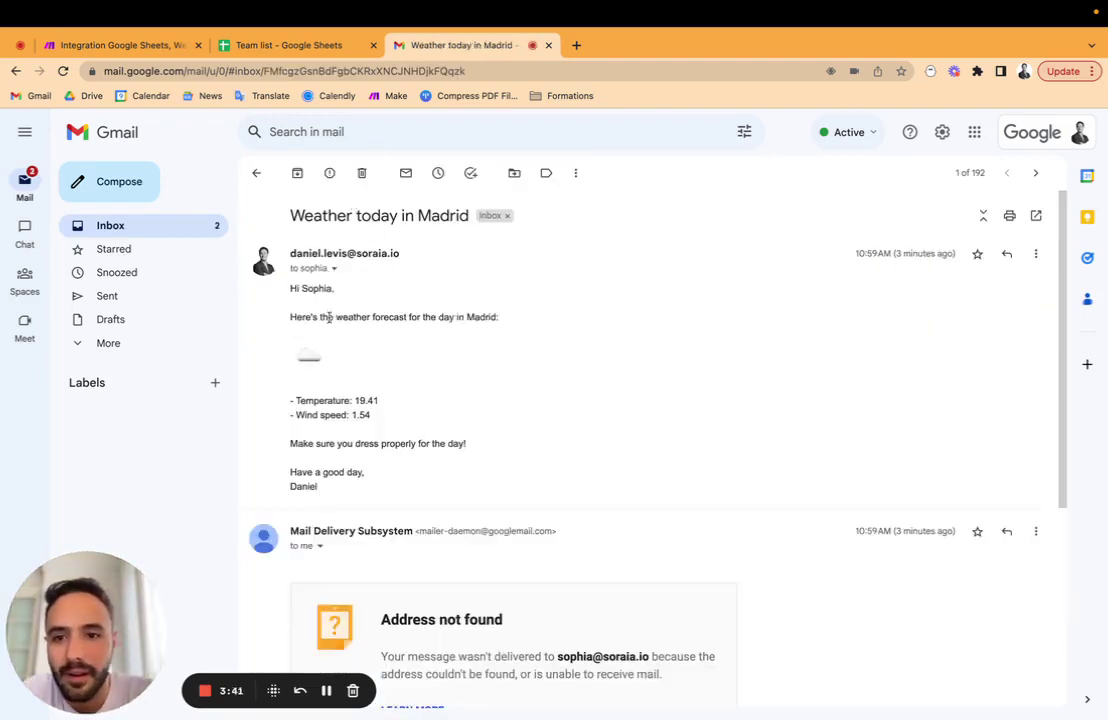
pyautogui.moveTo(290, 288); pyautogui.dragTo(466, 423)
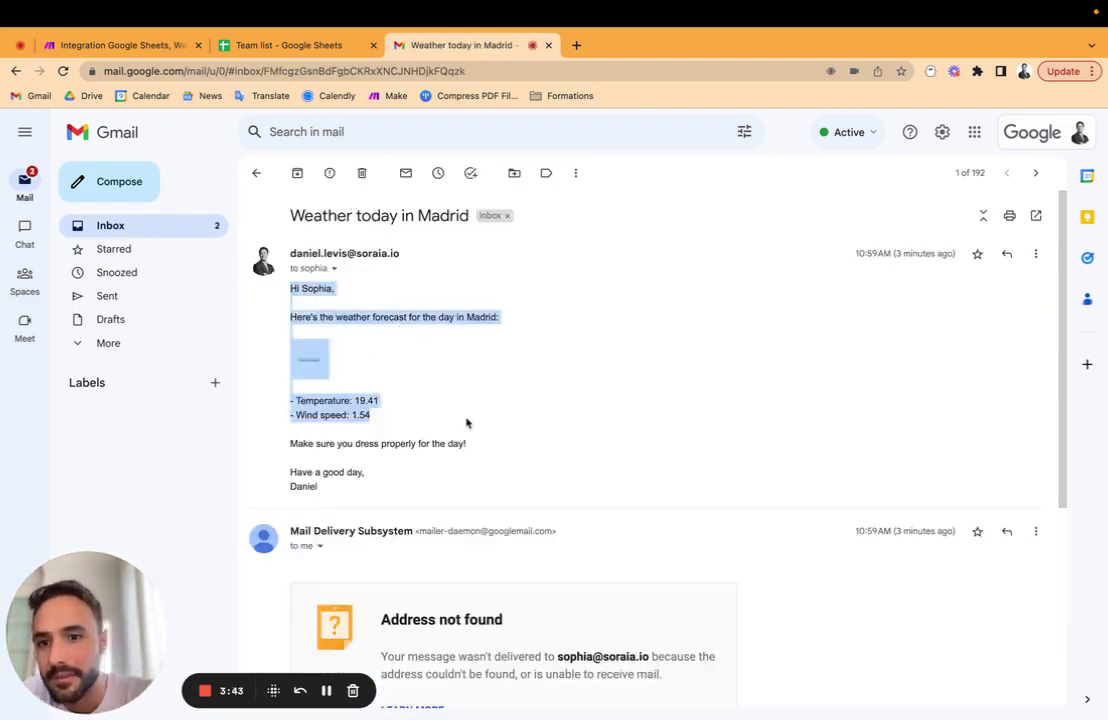
pyautogui.click(371, 339)
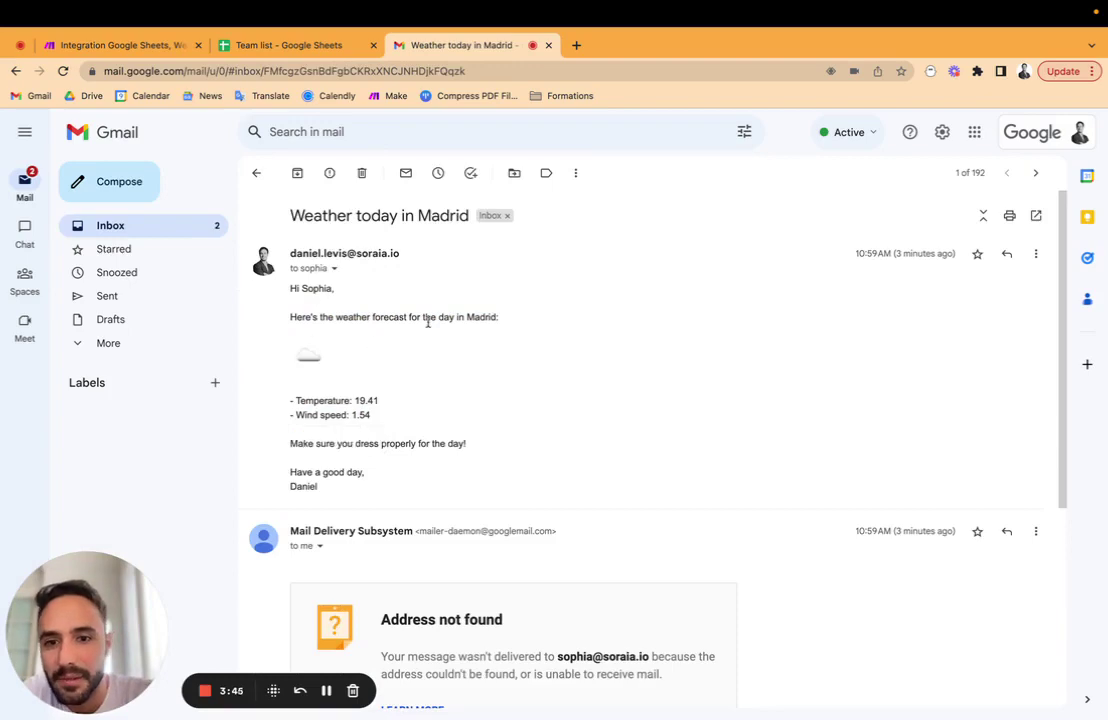
# Go back to the inbox and read the original message in the "Weather today in Nice" conversation
pyautogui.click(170, 228)
pyautogui.click(372, 263)
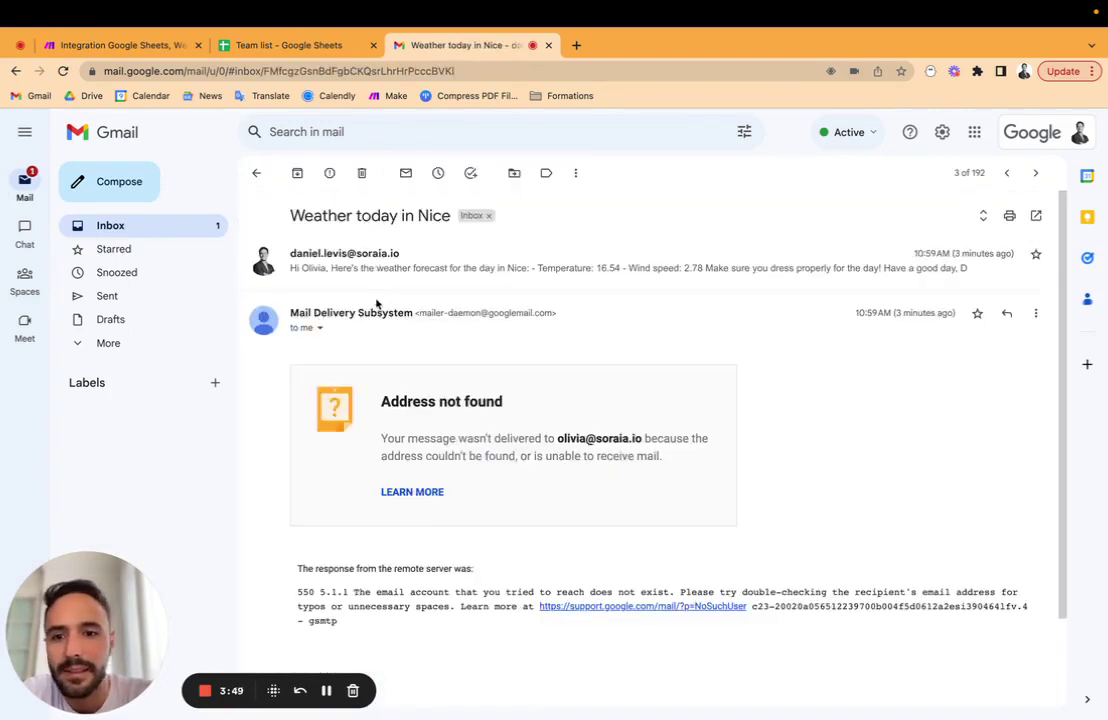
pyautogui.click(382, 280)
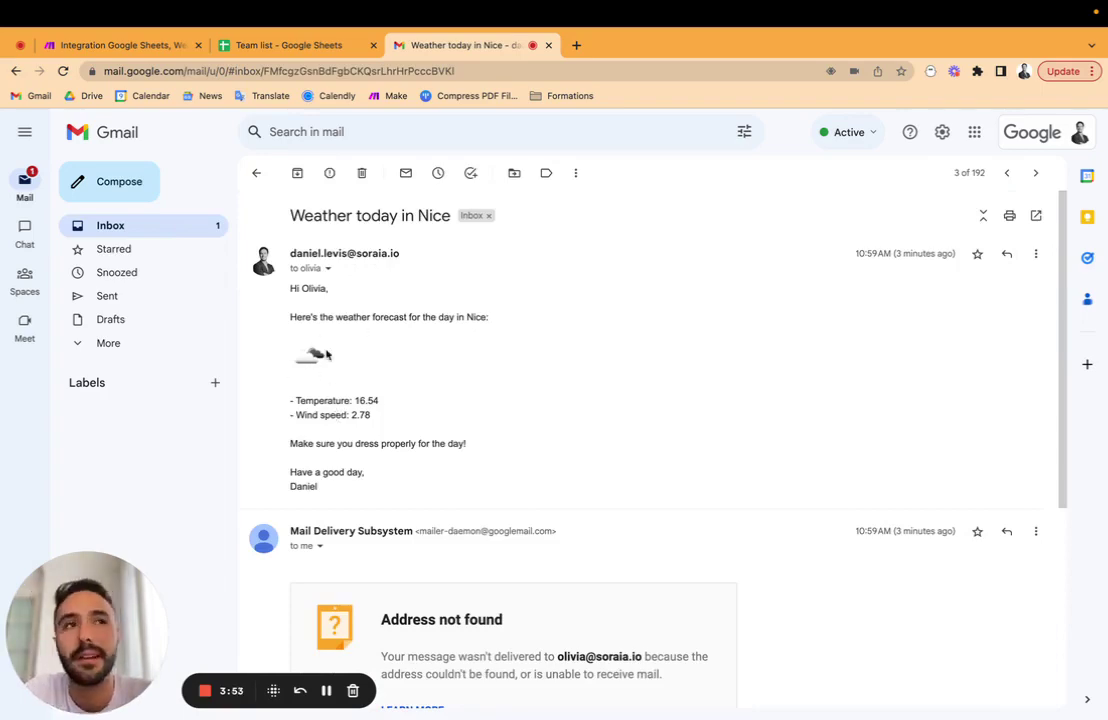
# Read the original message in the remaining unread "Weather today in Madrid" conversation and return to the inbox
pyautogui.click(188, 229)
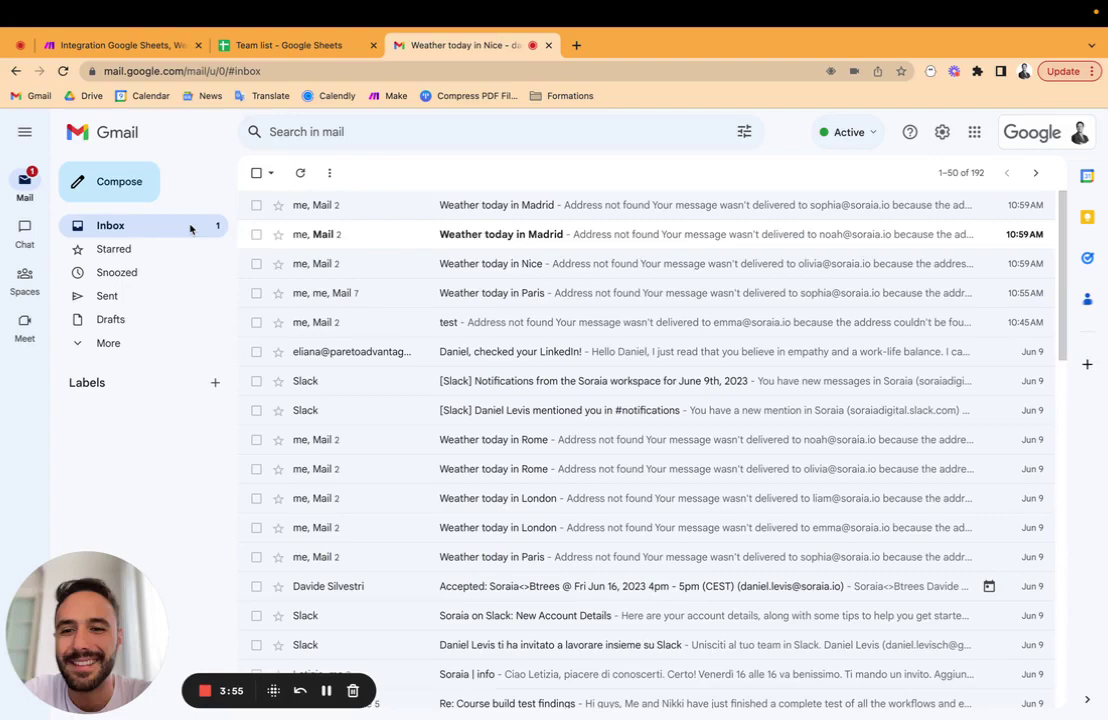
pyautogui.click(352, 234)
pyautogui.click(345, 255)
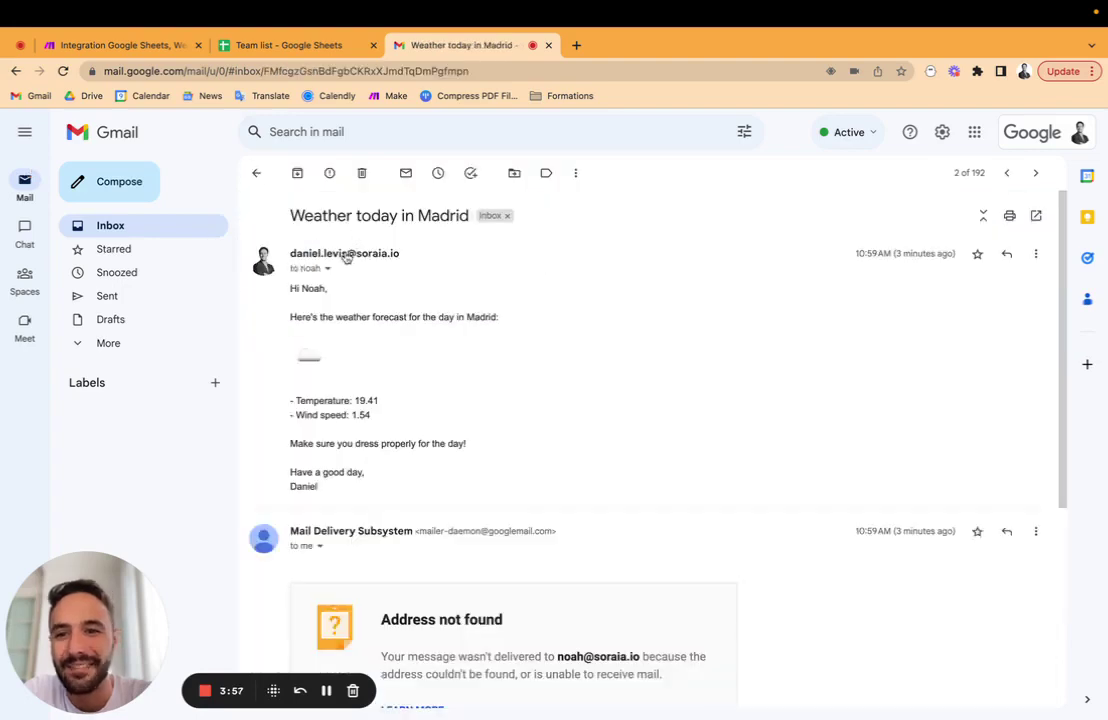
pyautogui.click(141, 227)
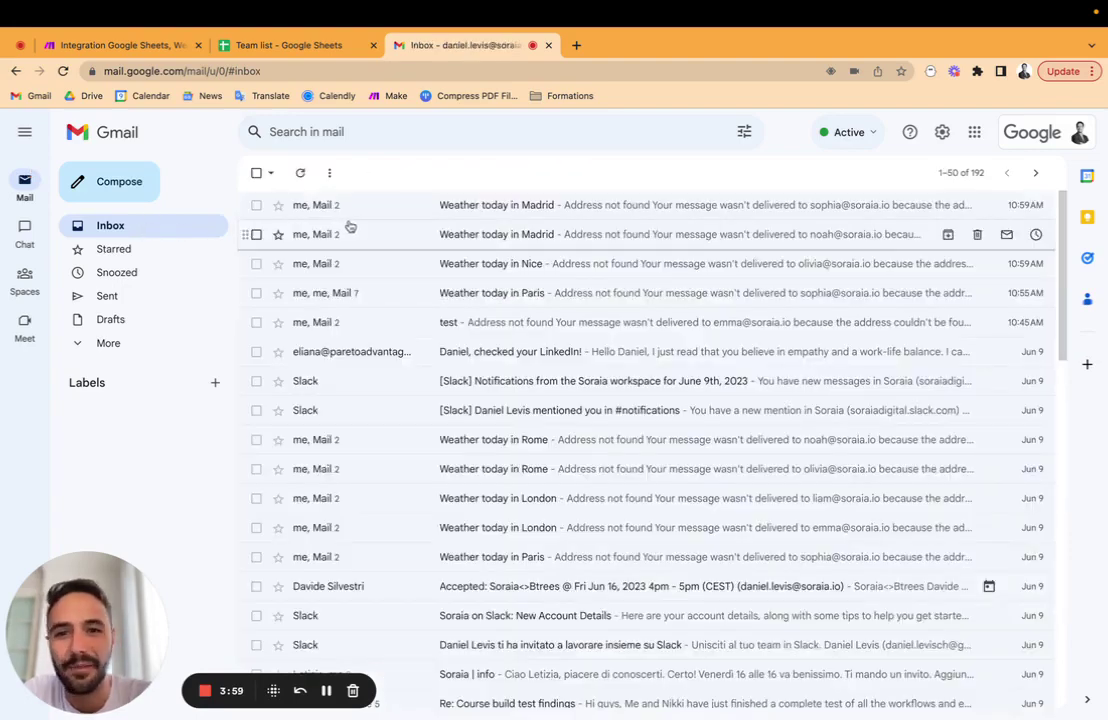
# Revisit the Team list spreadsheet and check the 10:59 WeatherBot messages in Slack's notifications channel, highlighting the Turin one
pyautogui.click(304, 45)
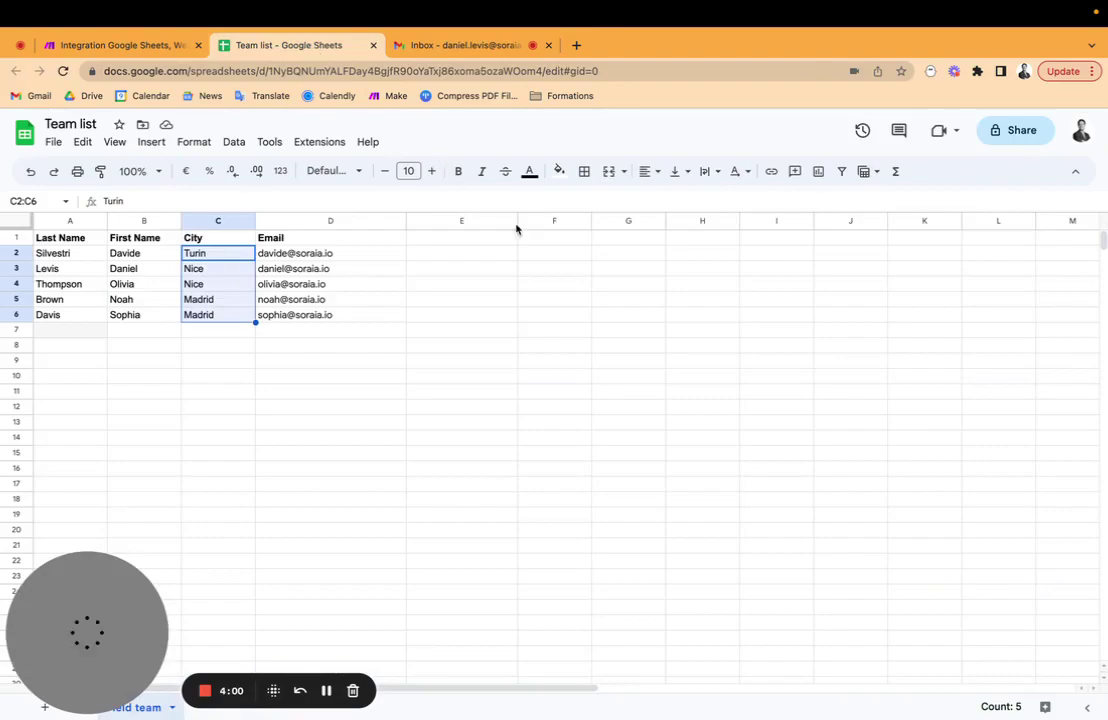
pyautogui.click(396, 287)
pyautogui.hotkey('ctrl', 'Left')
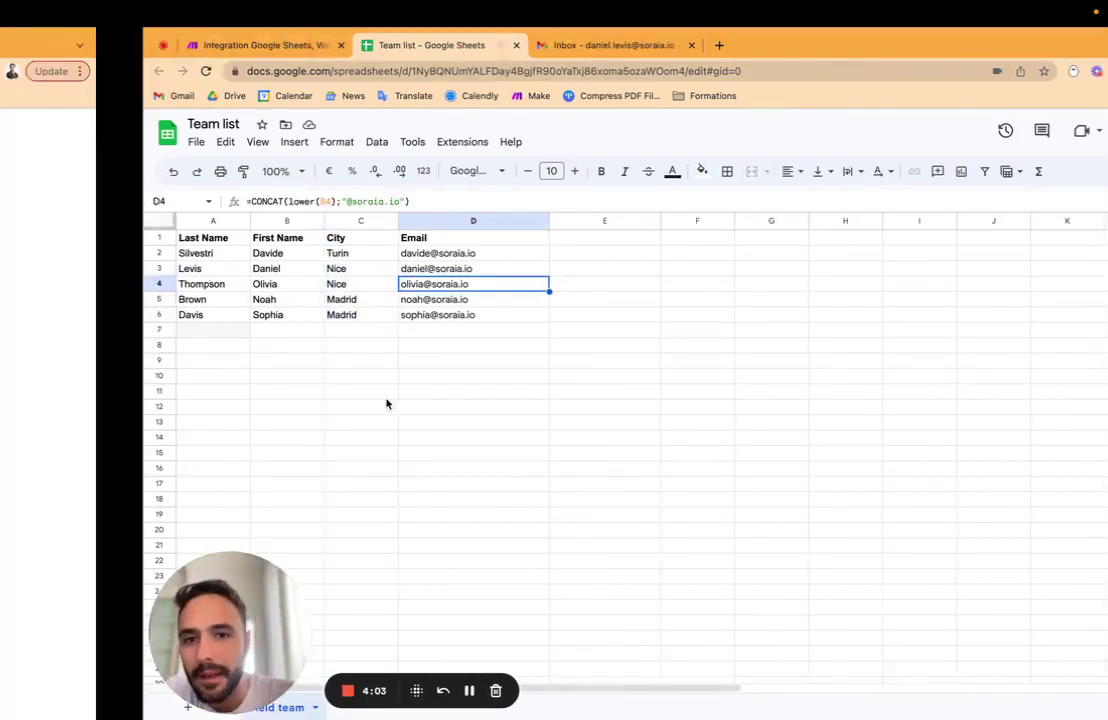
pyautogui.hotkey('ctrl', 'Right')
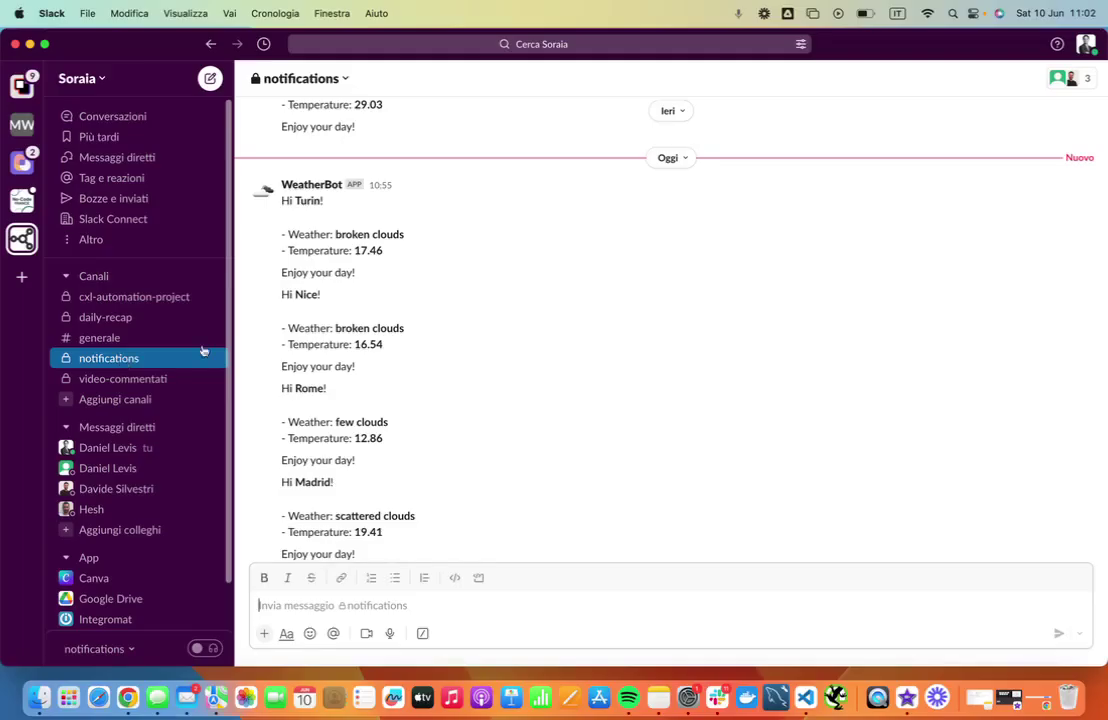
pyautogui.scroll(-5, 445, 344)
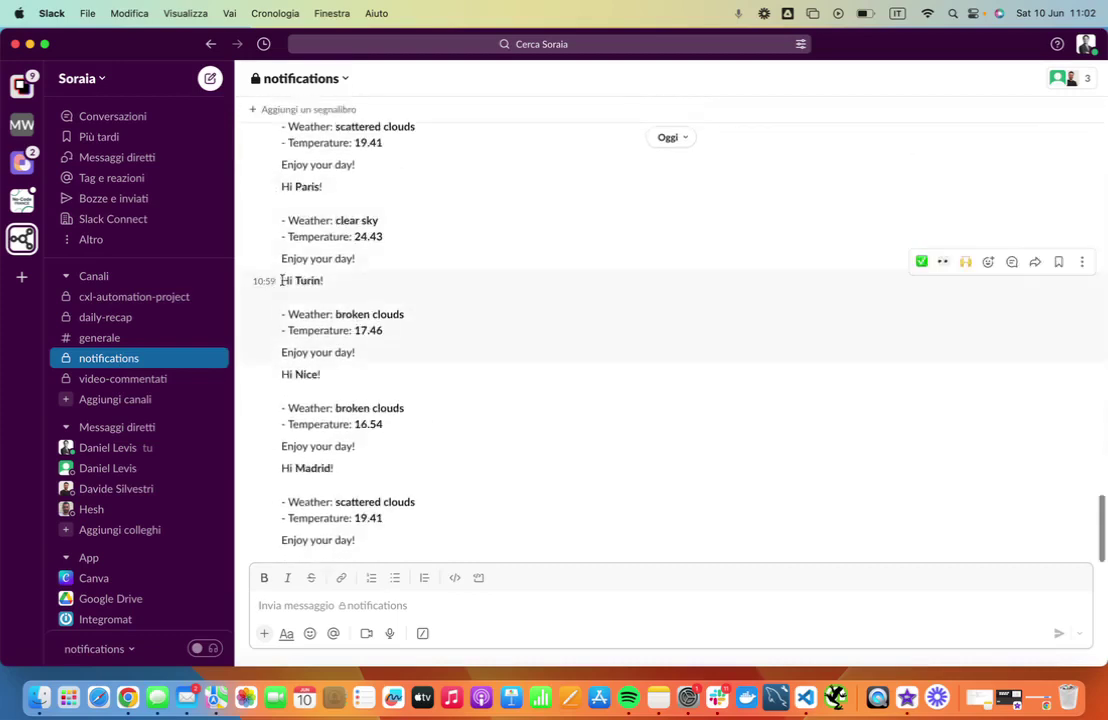
pyautogui.moveTo(282, 280); pyautogui.dragTo(440, 356)
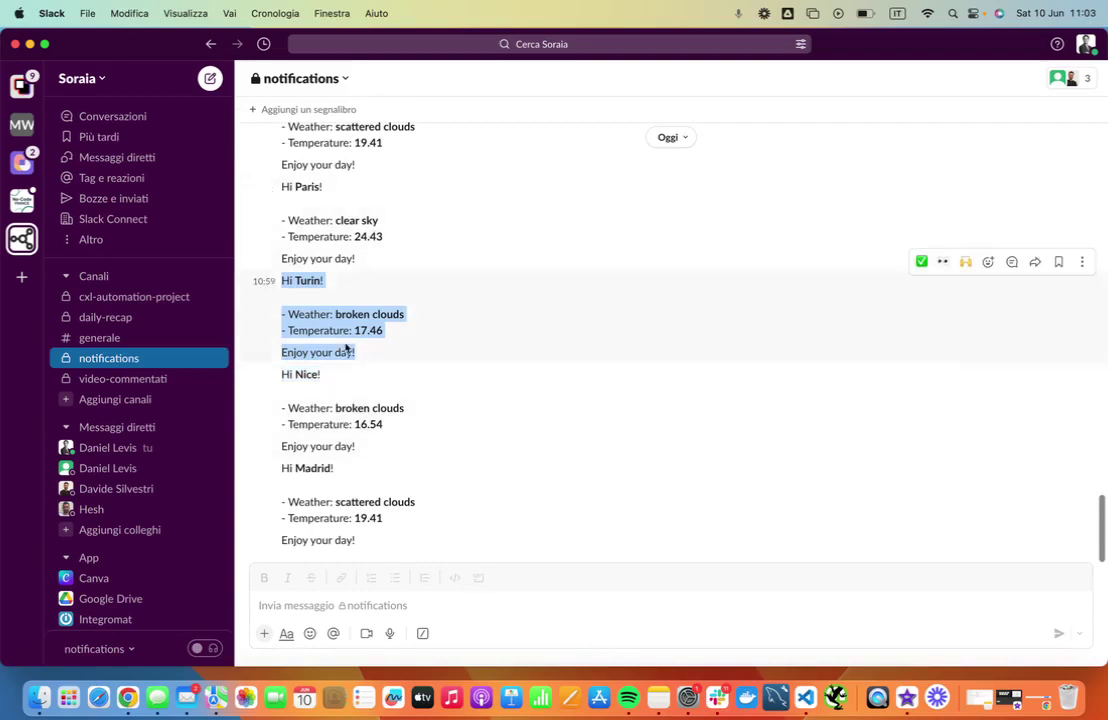